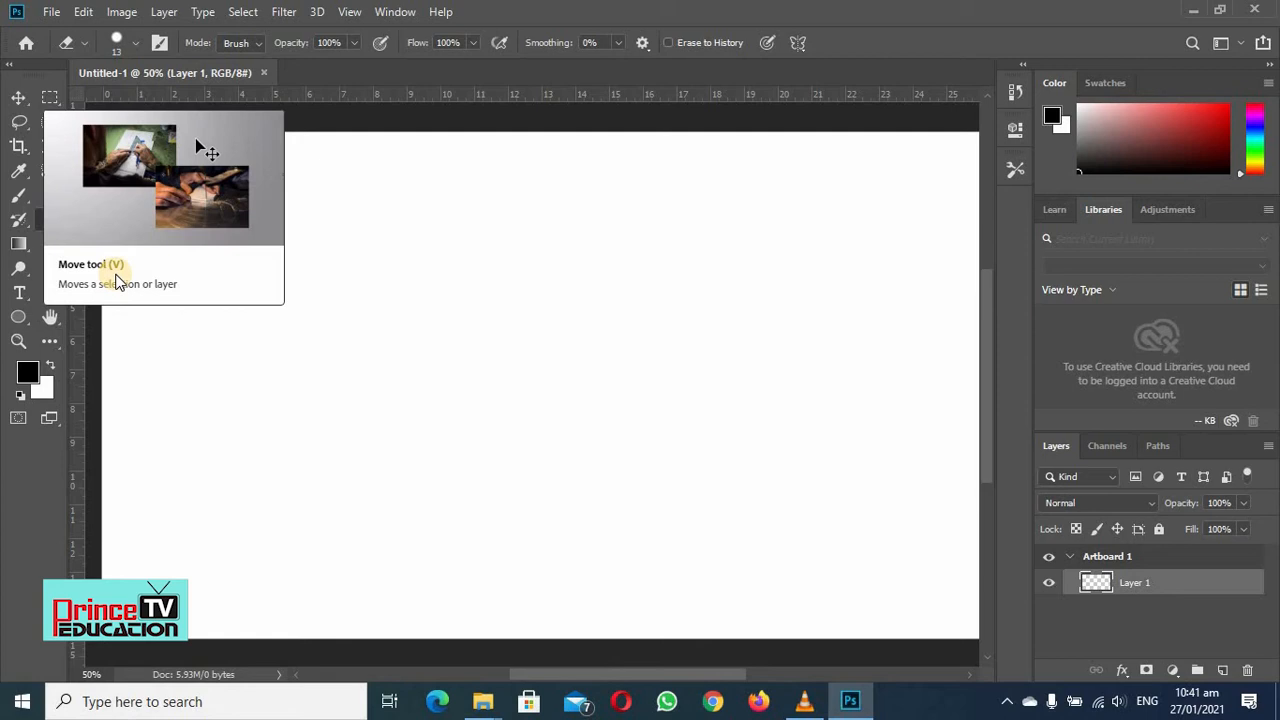
Step: Draw an ellipse about 257 x 305 px in the artboard's upper left and set the foreground color to red (#f30f0f)
left_click(16, 320)
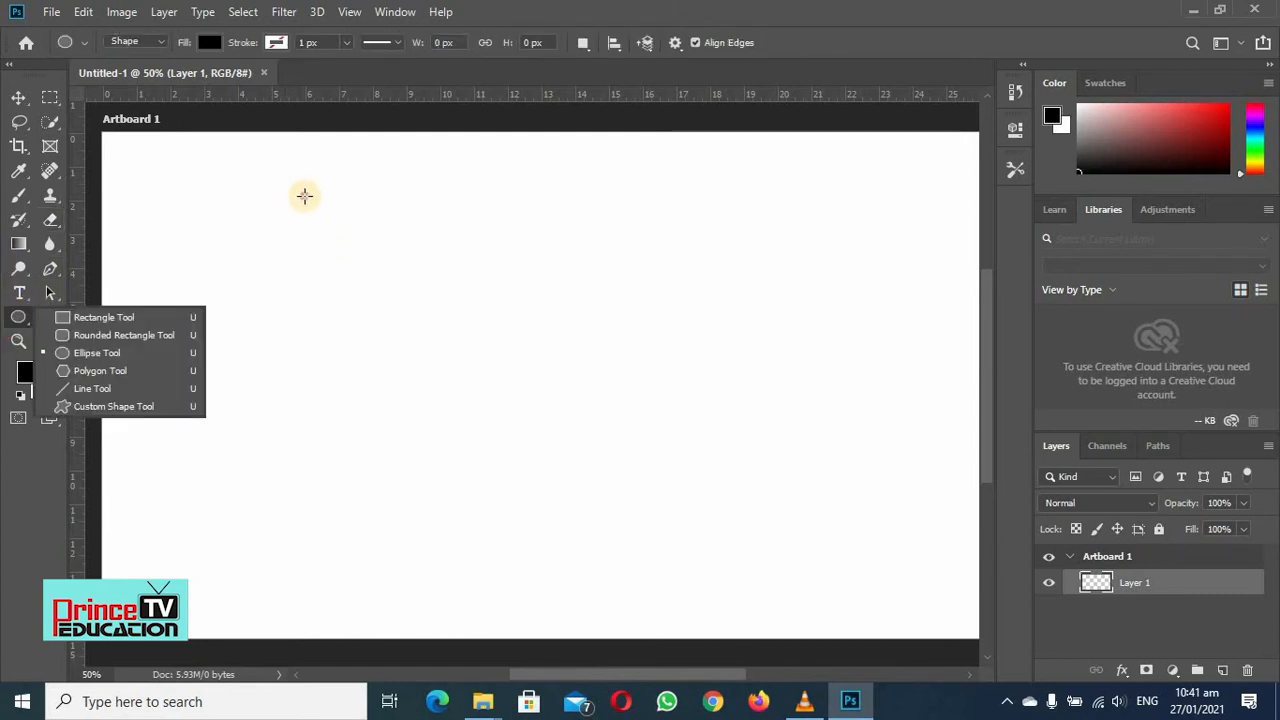
left_click_drag(304, 196, 422, 340)
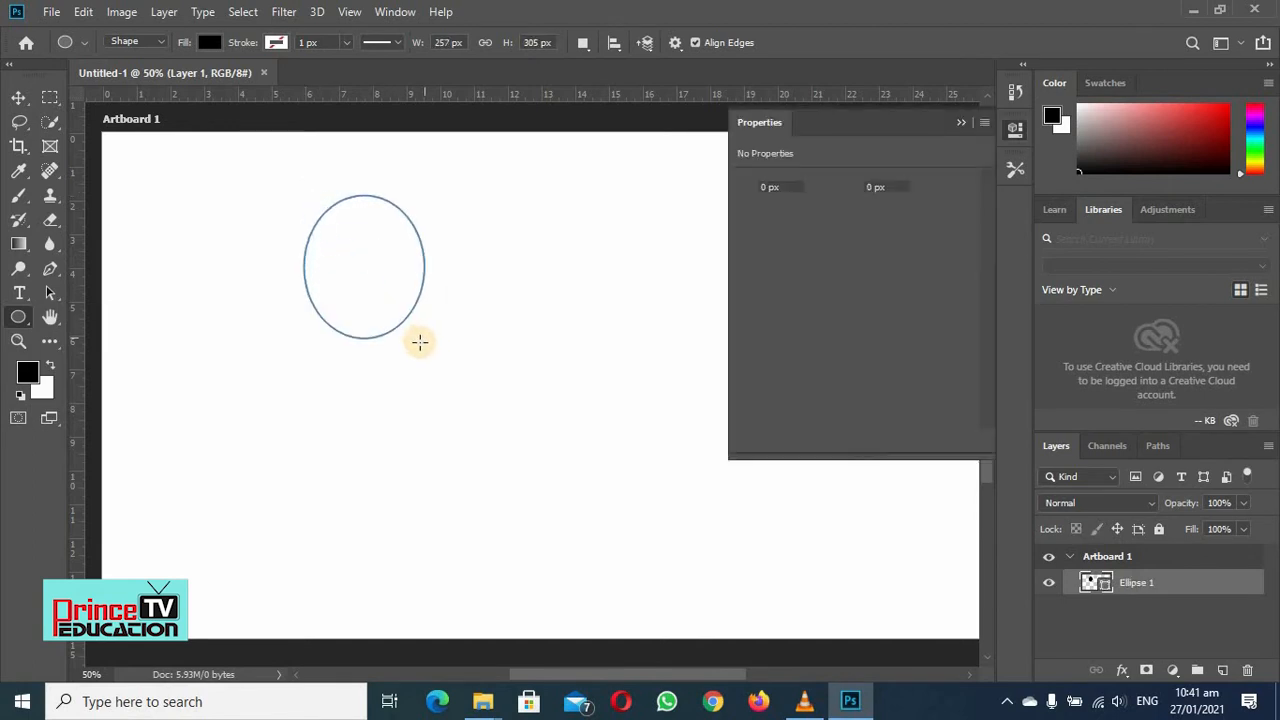
left_click(27, 372)
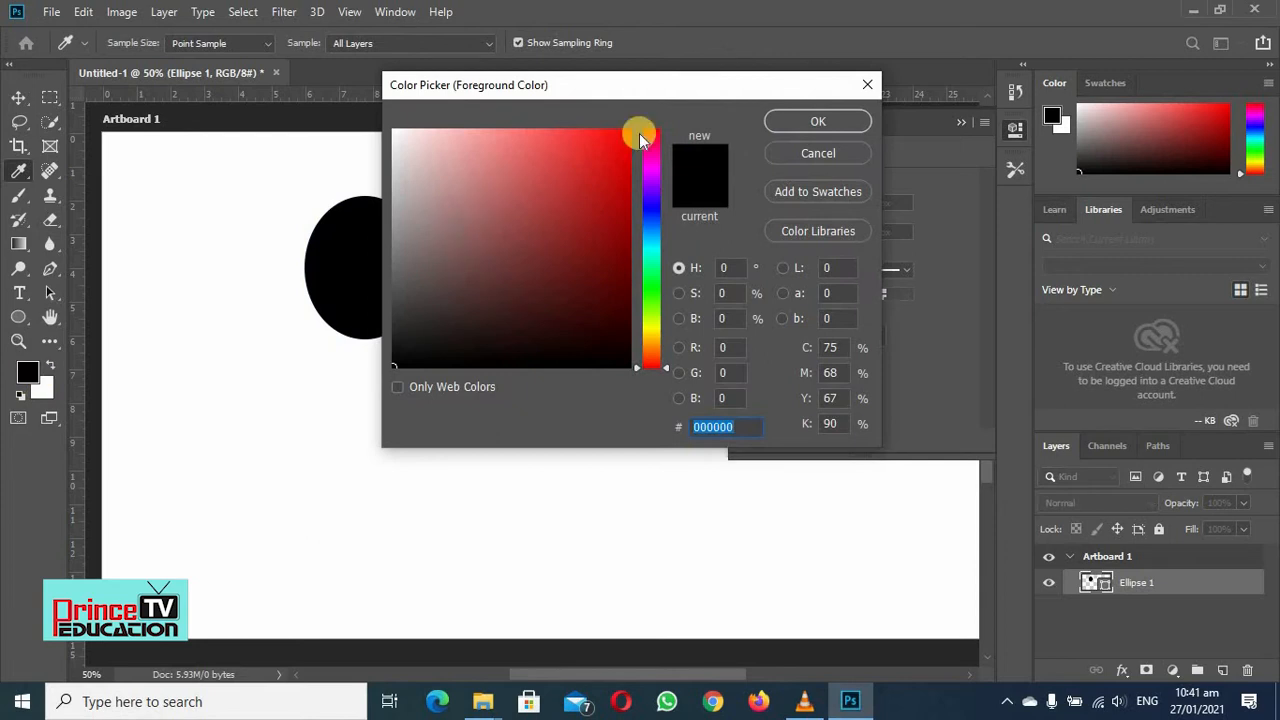
left_click(616, 140)
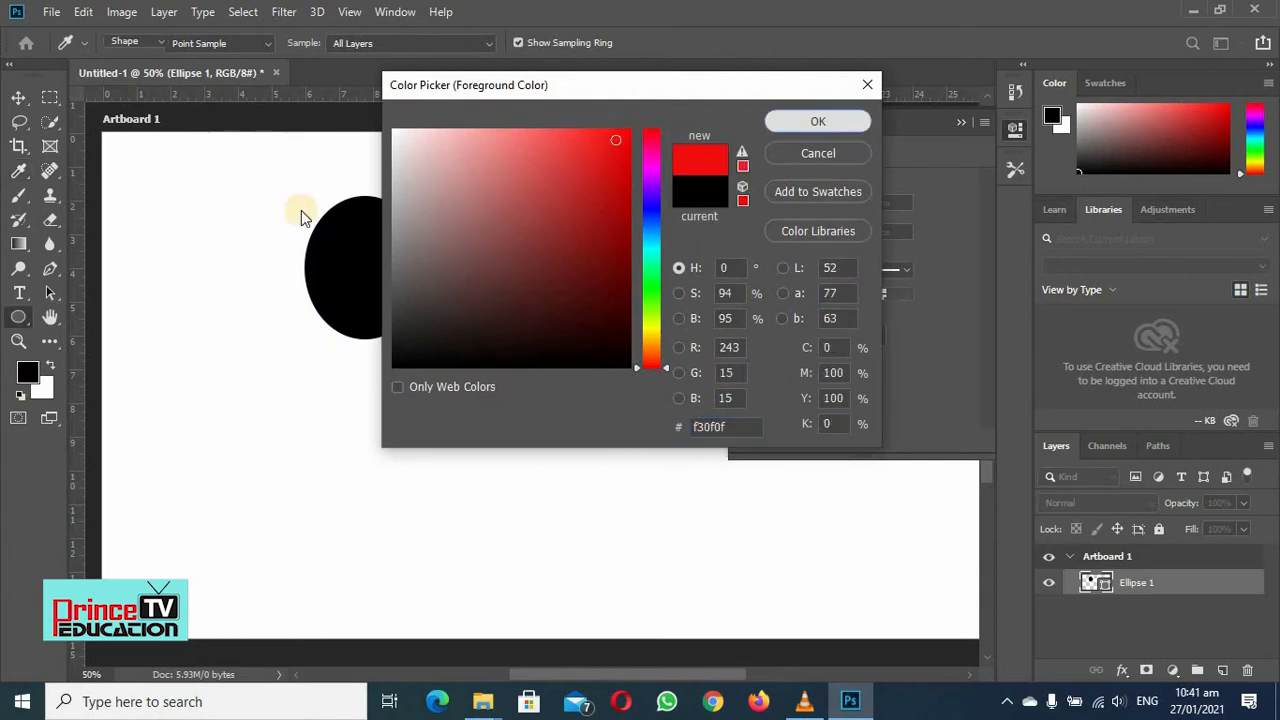
Step: Draw a rectangle about 339 x 291 px to the lower right of the ellipse
left_click(18, 318)
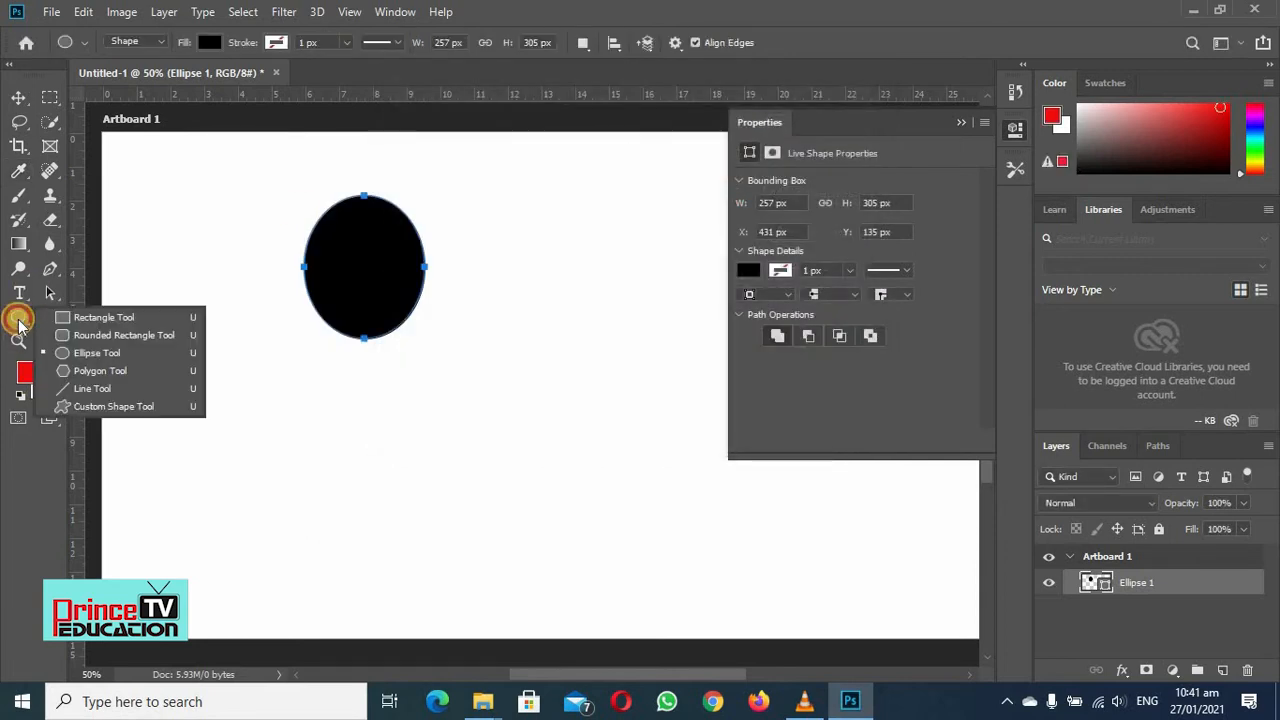
left_click(104, 317)
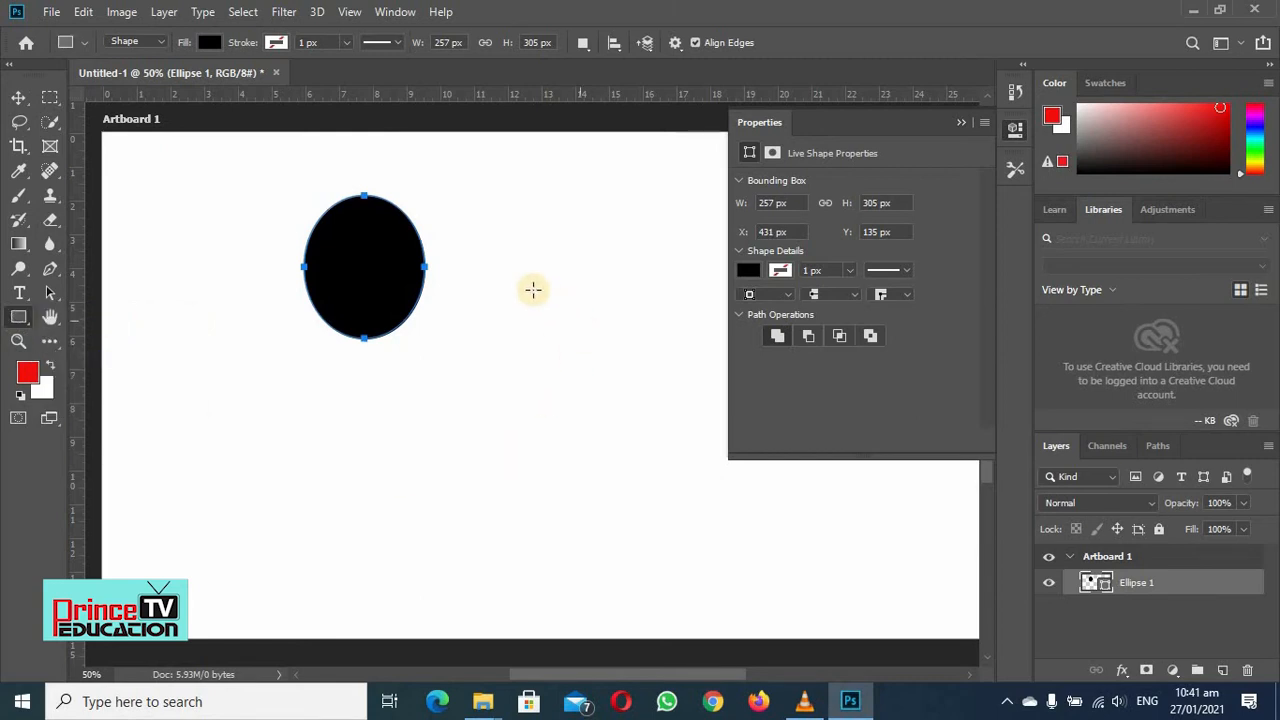
left_click_drag(533, 290, 691, 424)
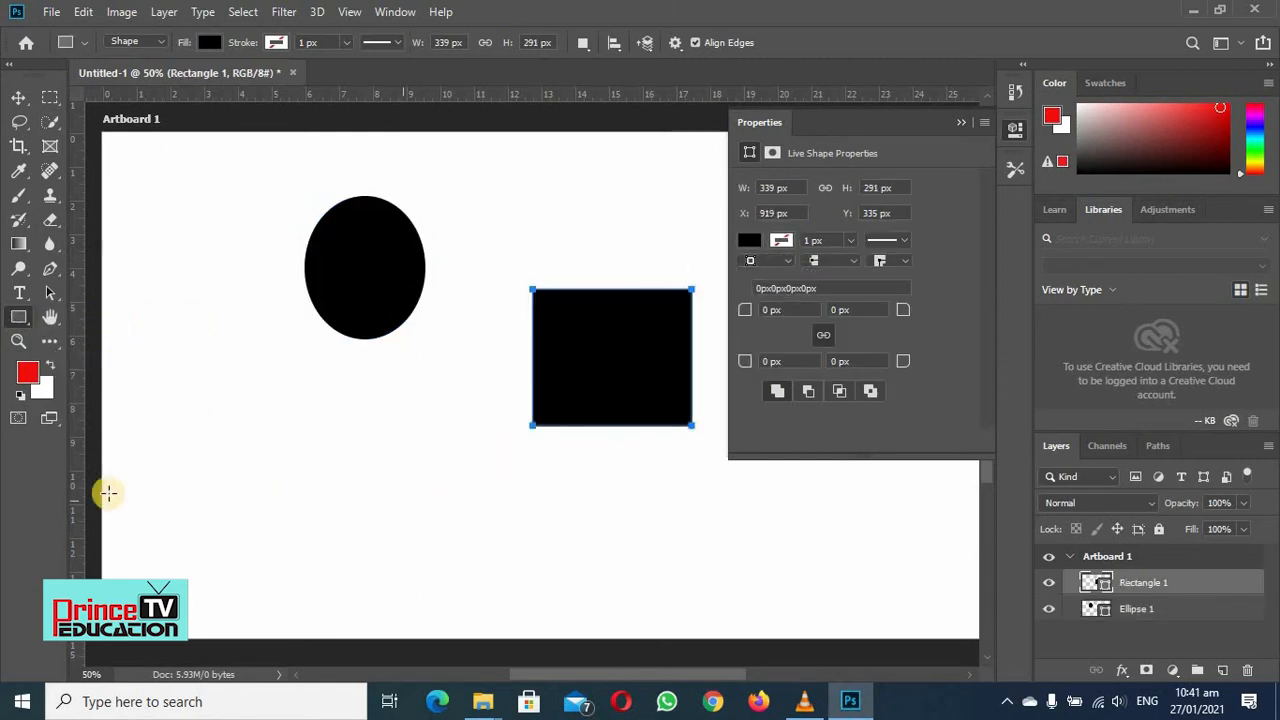
left_click(520, 225)
key("Escape")
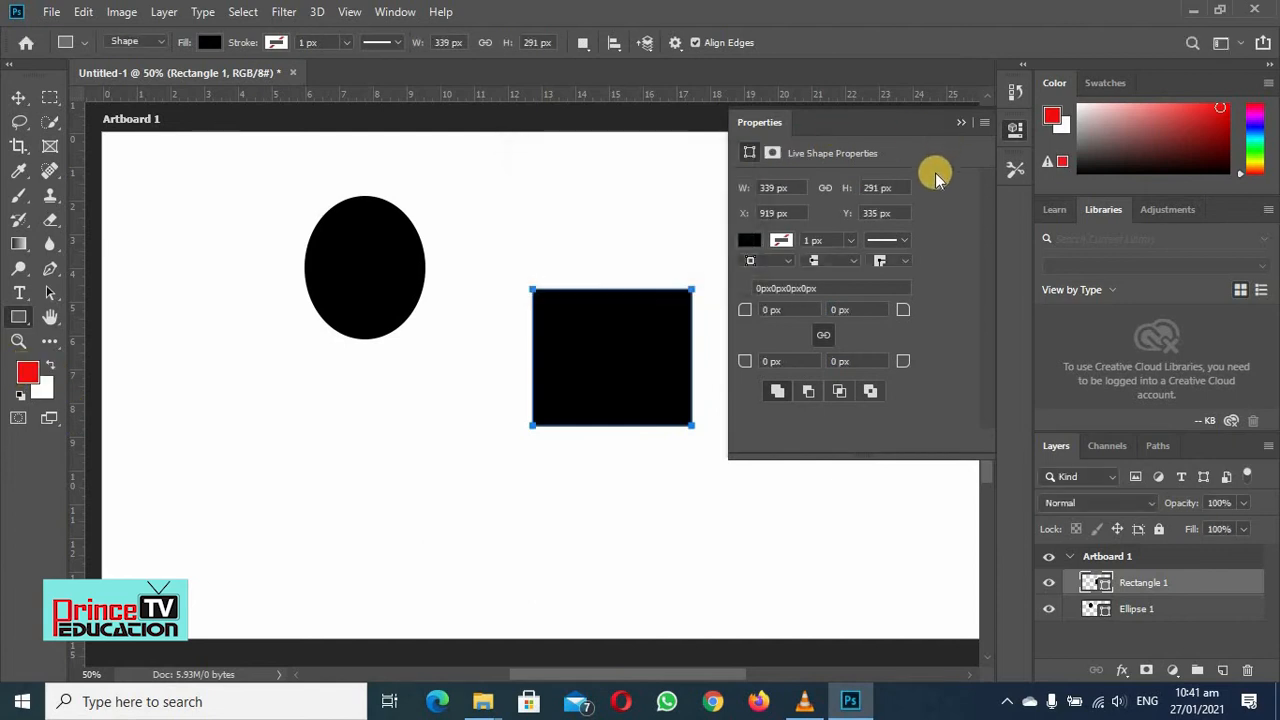
Step: Change the rectangle's fill to the pure red swatch
left_click(749, 240)
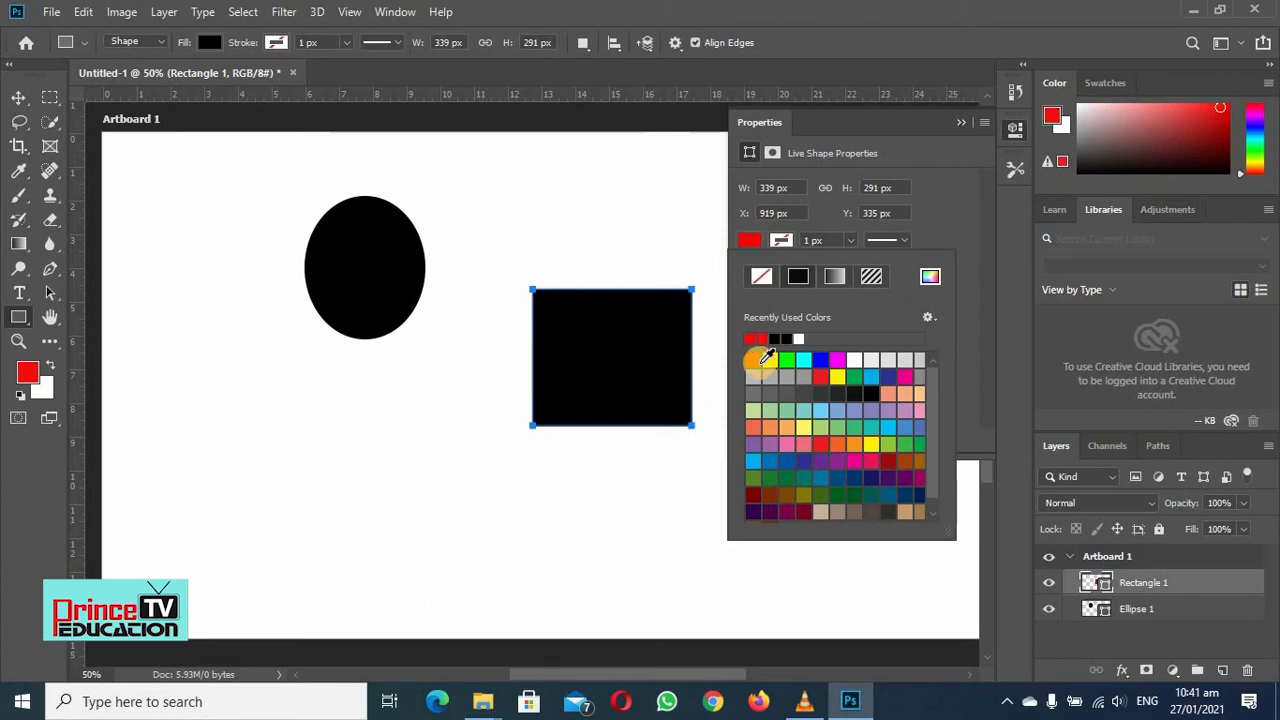
left_click(756, 362)
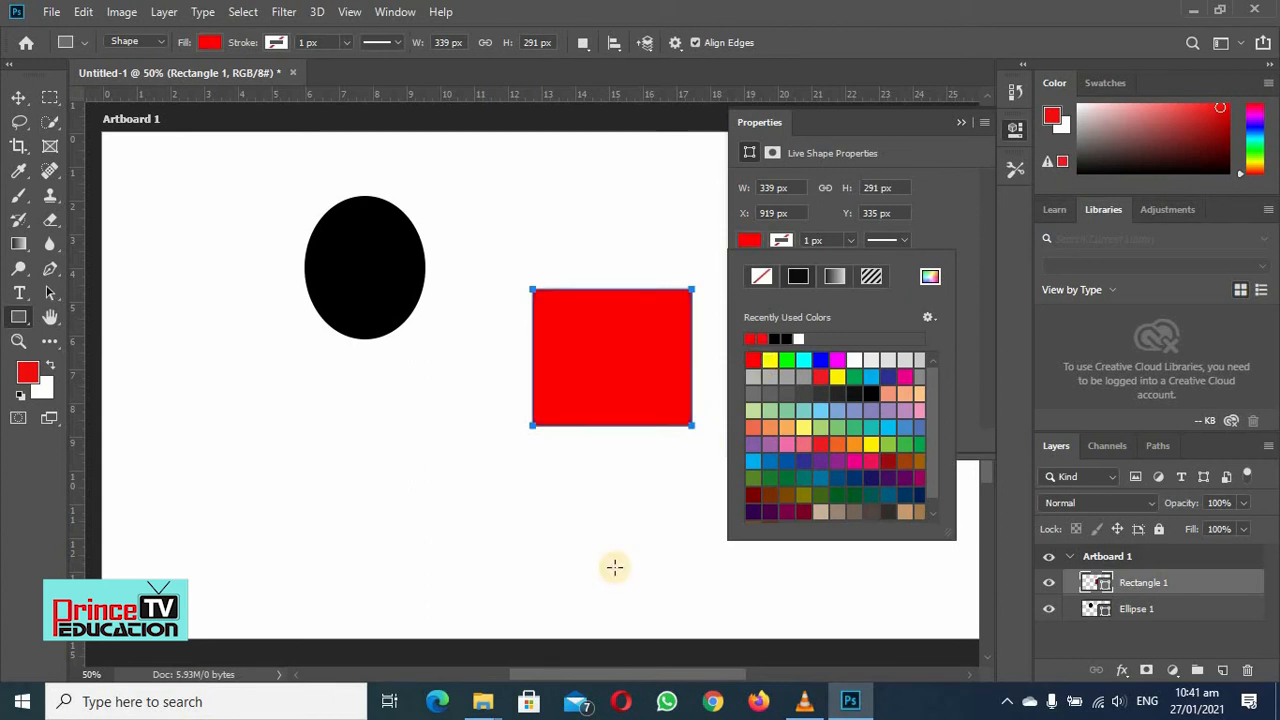
left_click(957, 122)
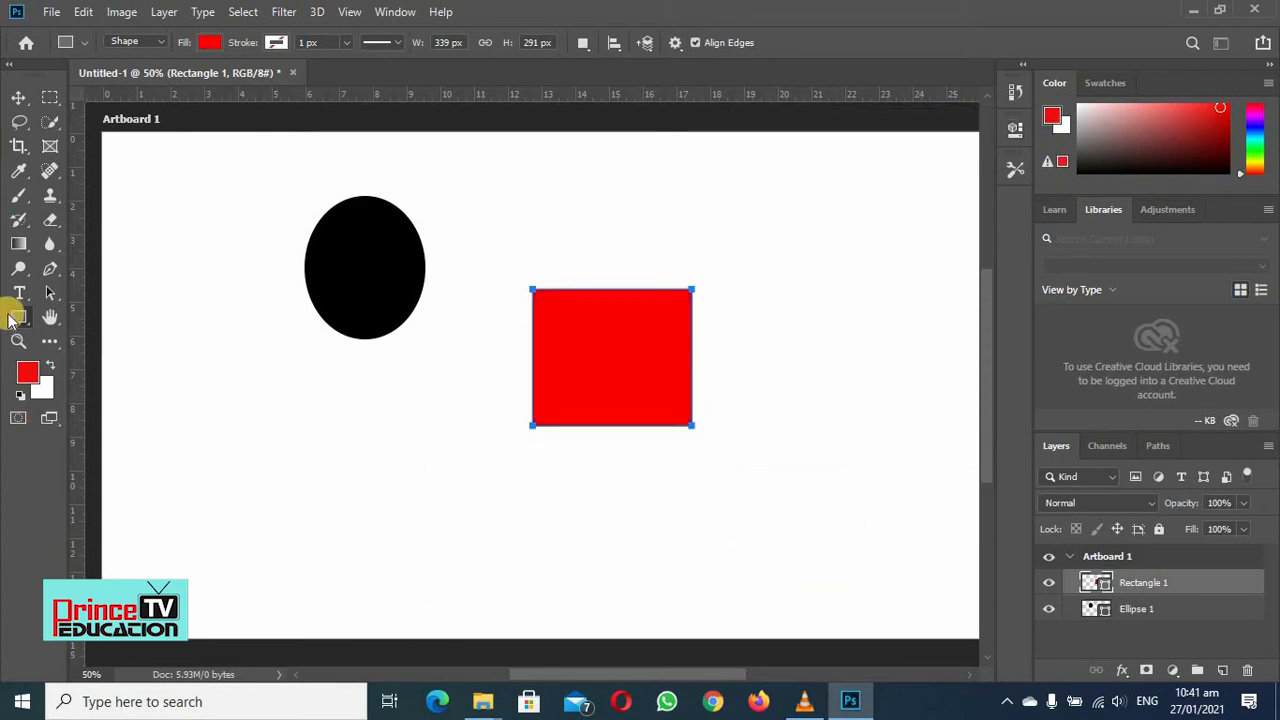
Step: Draw a custom arrow shape about 255 x 195 px below the ellipse
left_click(18, 318)
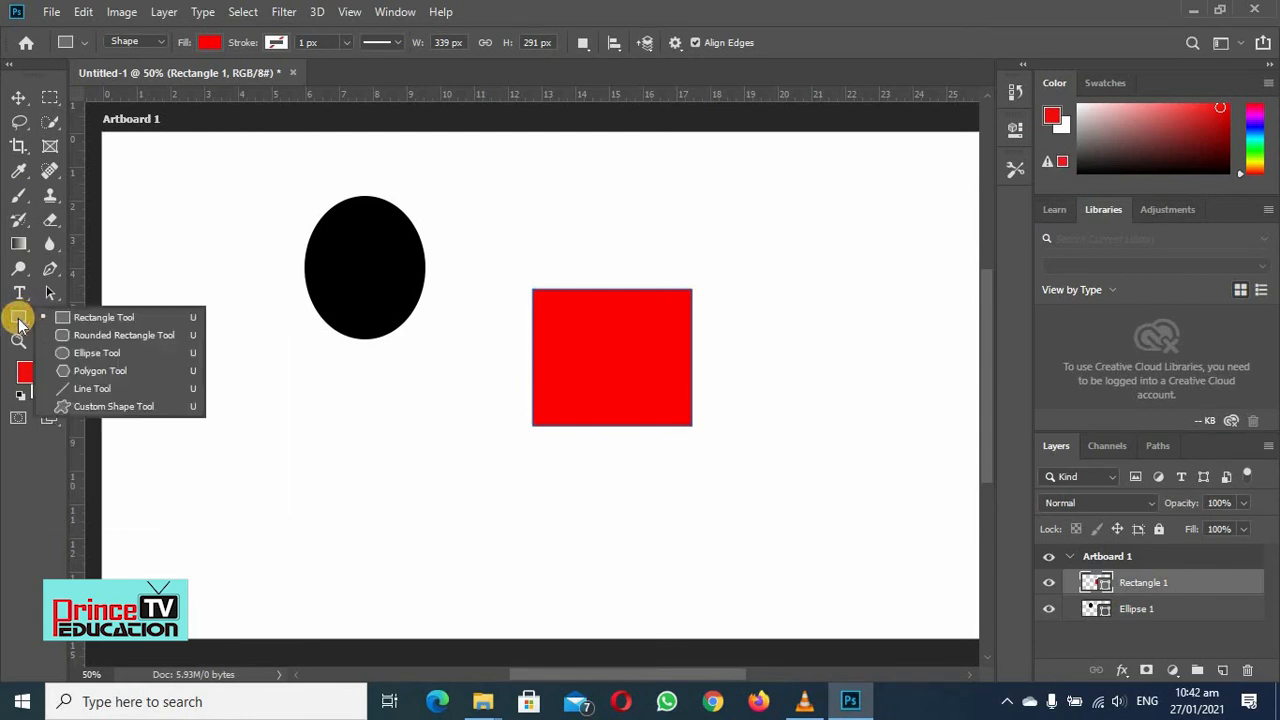
left_click(112, 404)
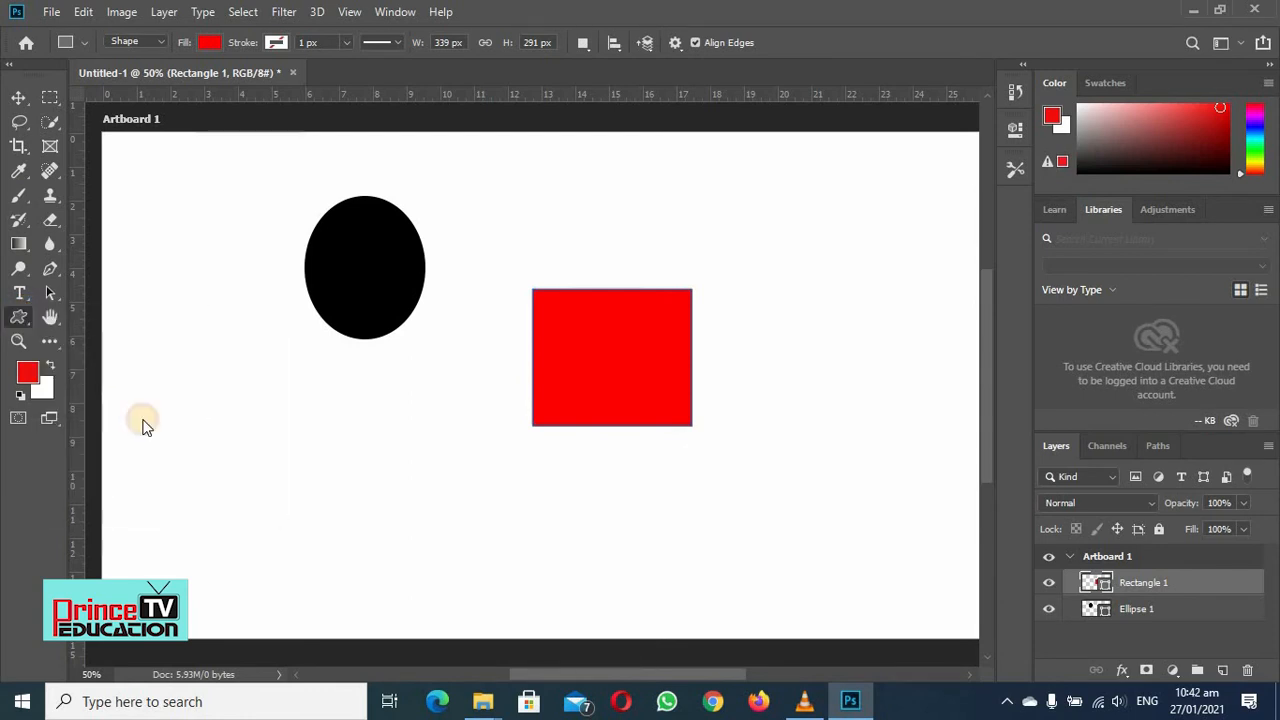
left_click_drag(244, 421, 355, 509)
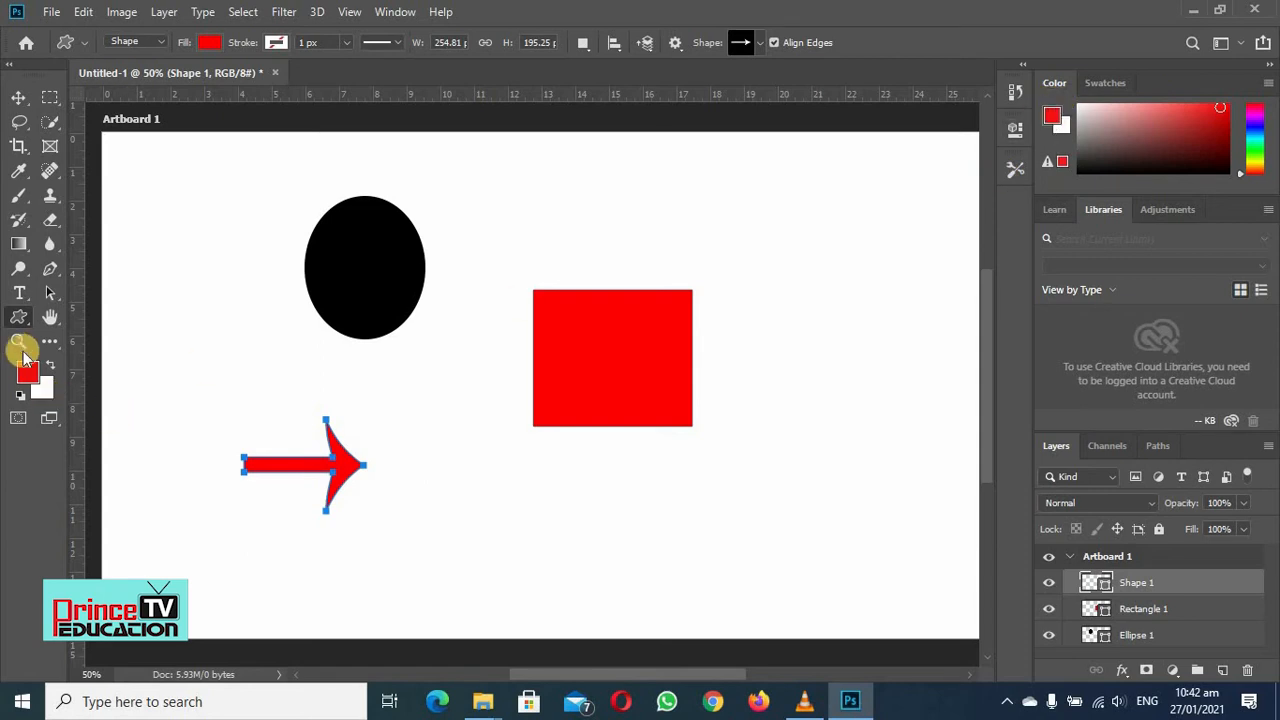
Step: Set the foreground color to bright green with RGB values 58, 243, 15
left_click(27, 372)
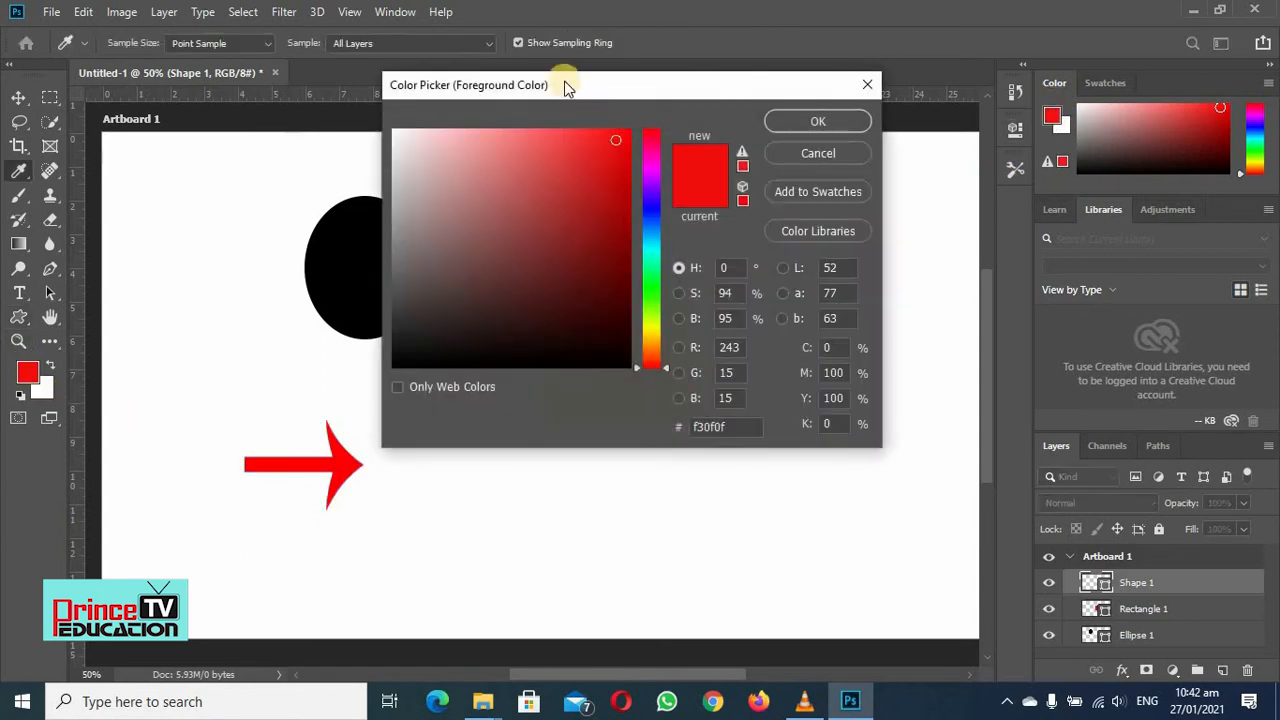
left_click(650, 295)
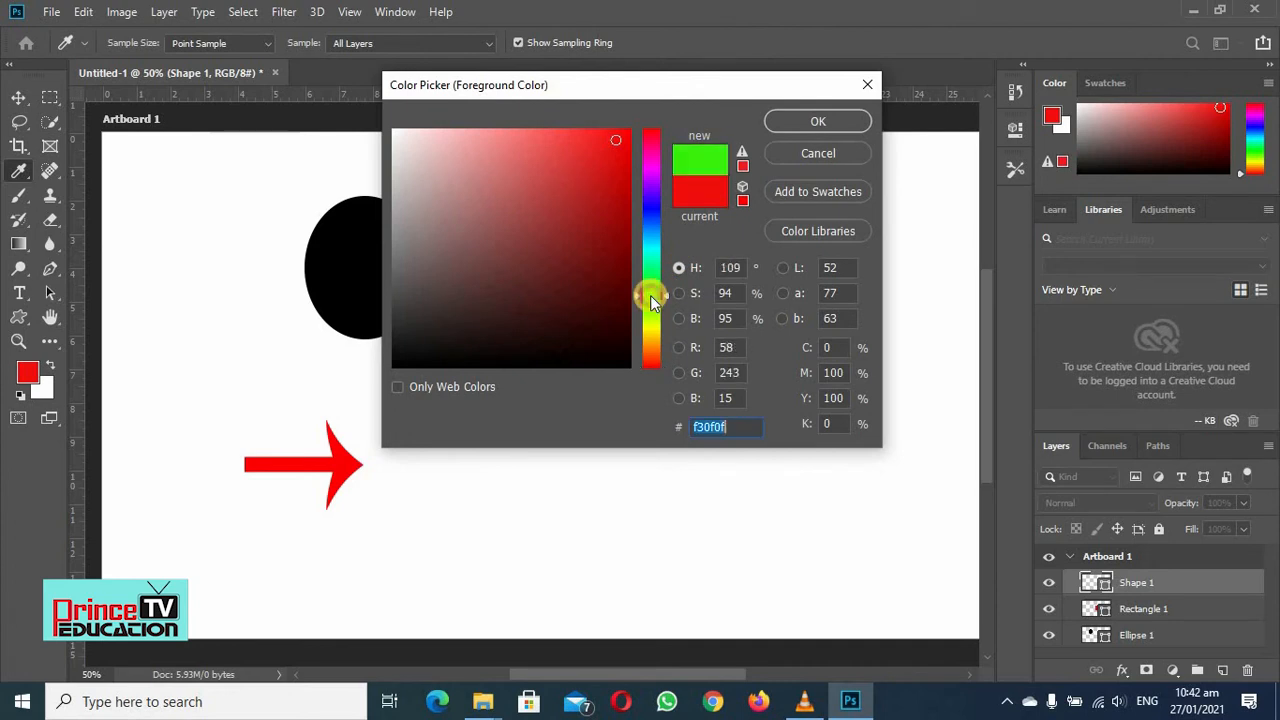
left_click(830, 123)
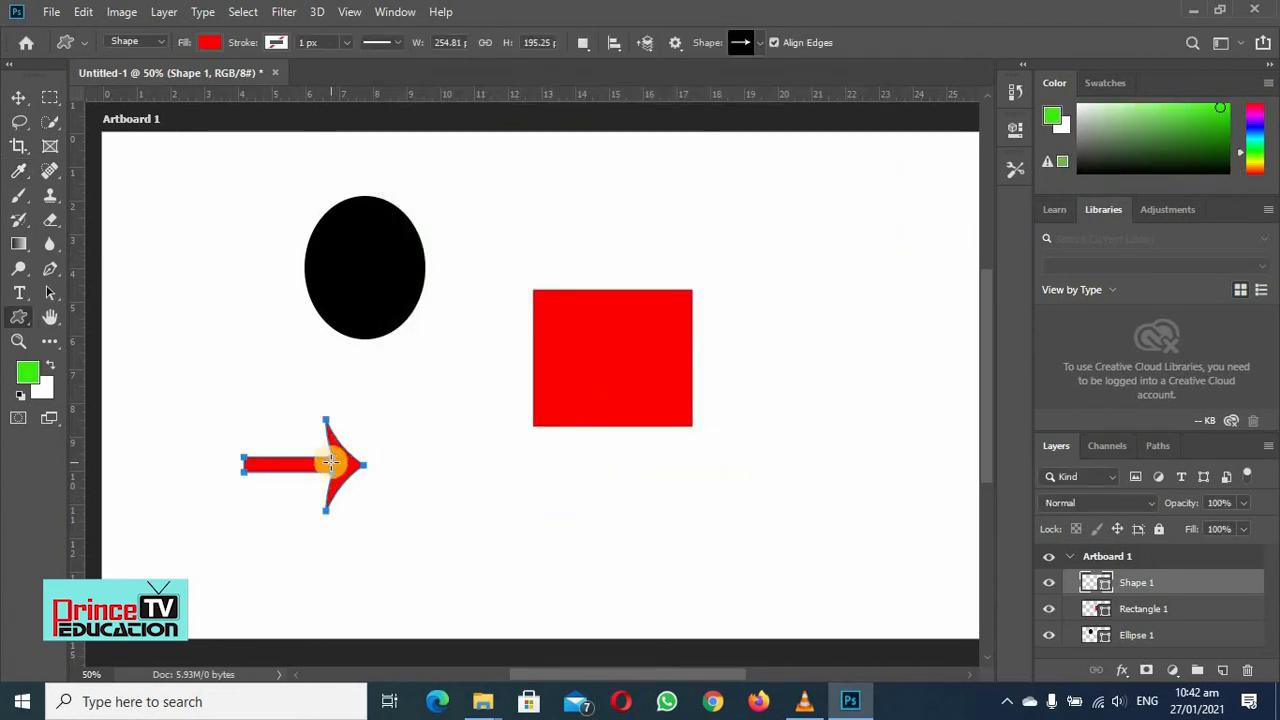
Step: Fill the arrow shape with the recently used bright green
left_click(205, 45)
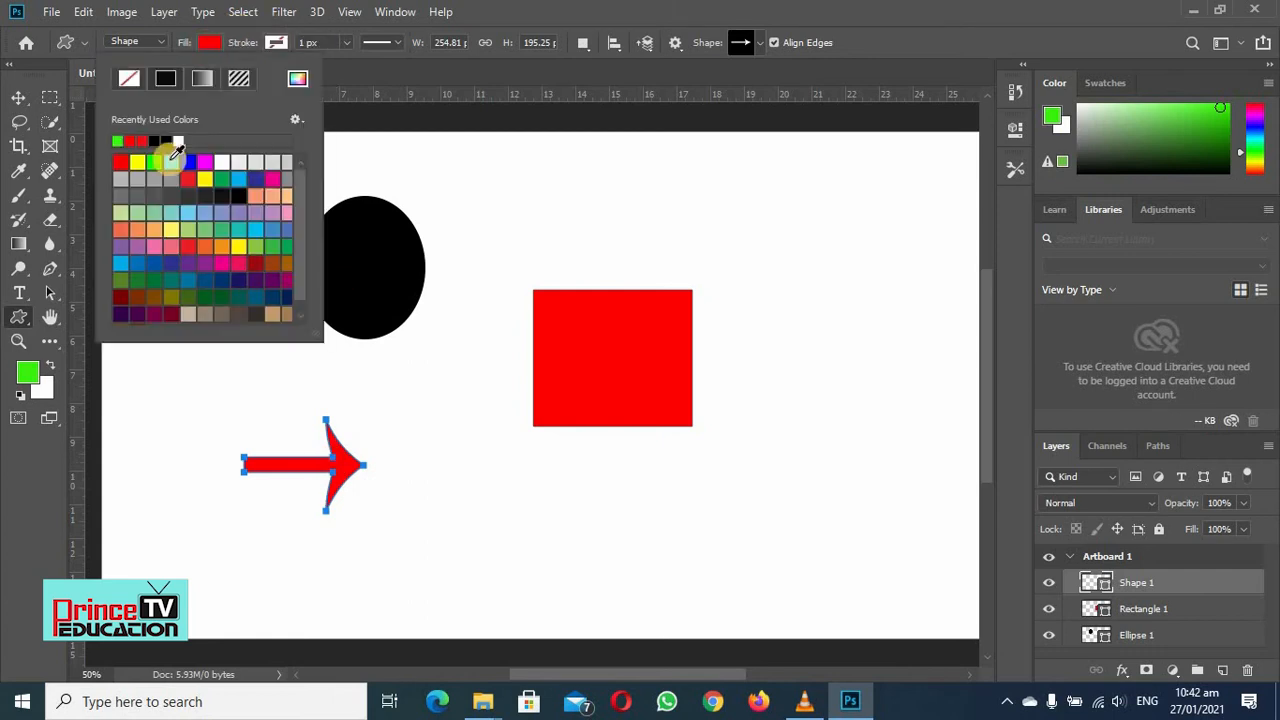
left_click(119, 140)
left_click(580, 150)
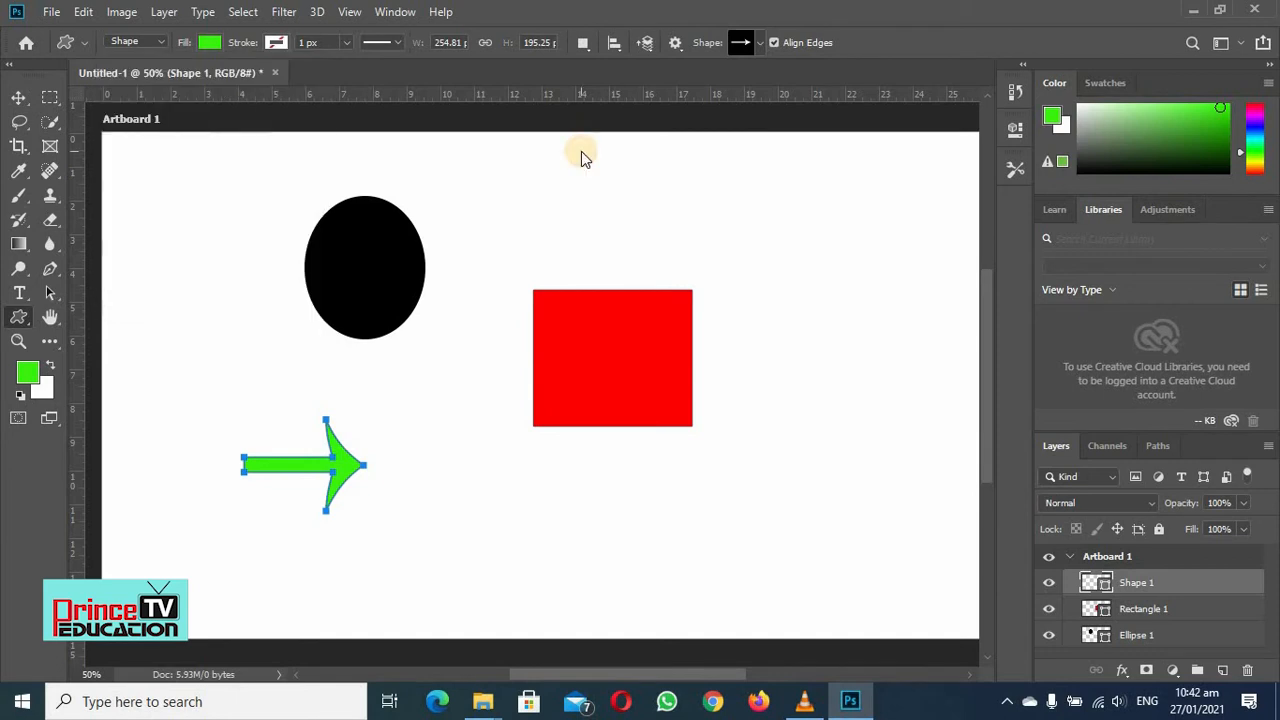
left_click(583, 157)
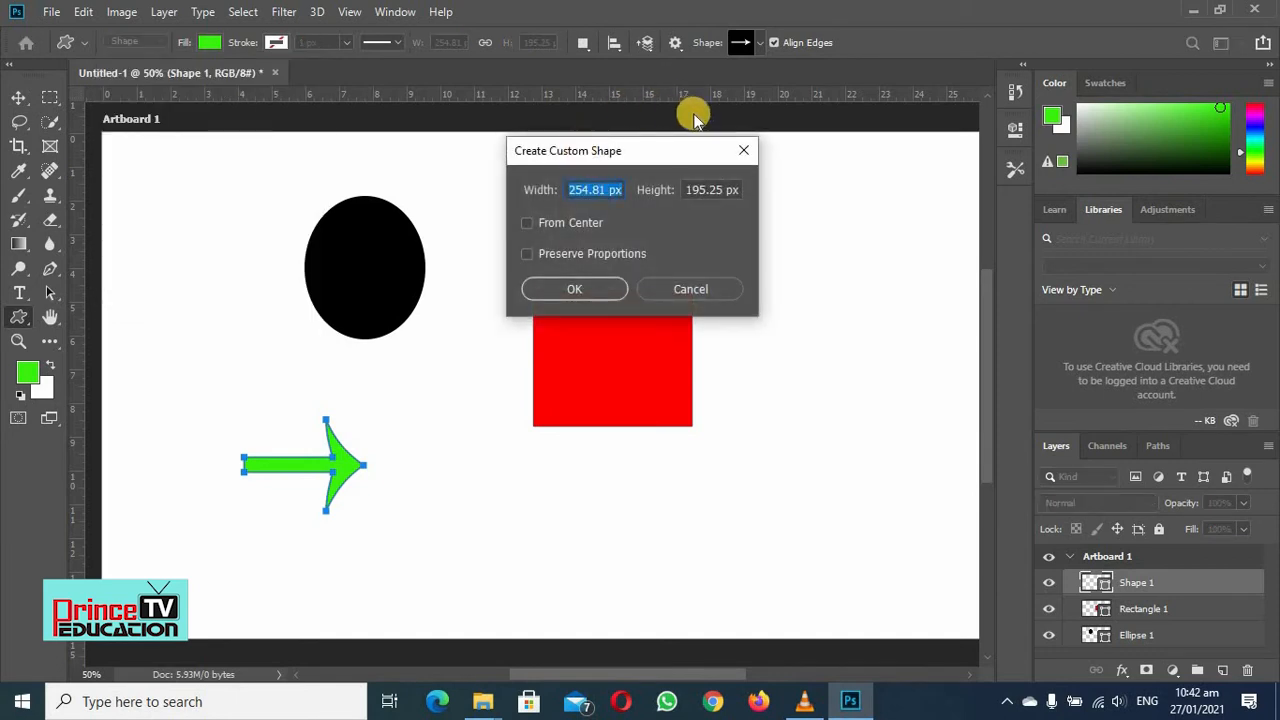
left_click(750, 151)
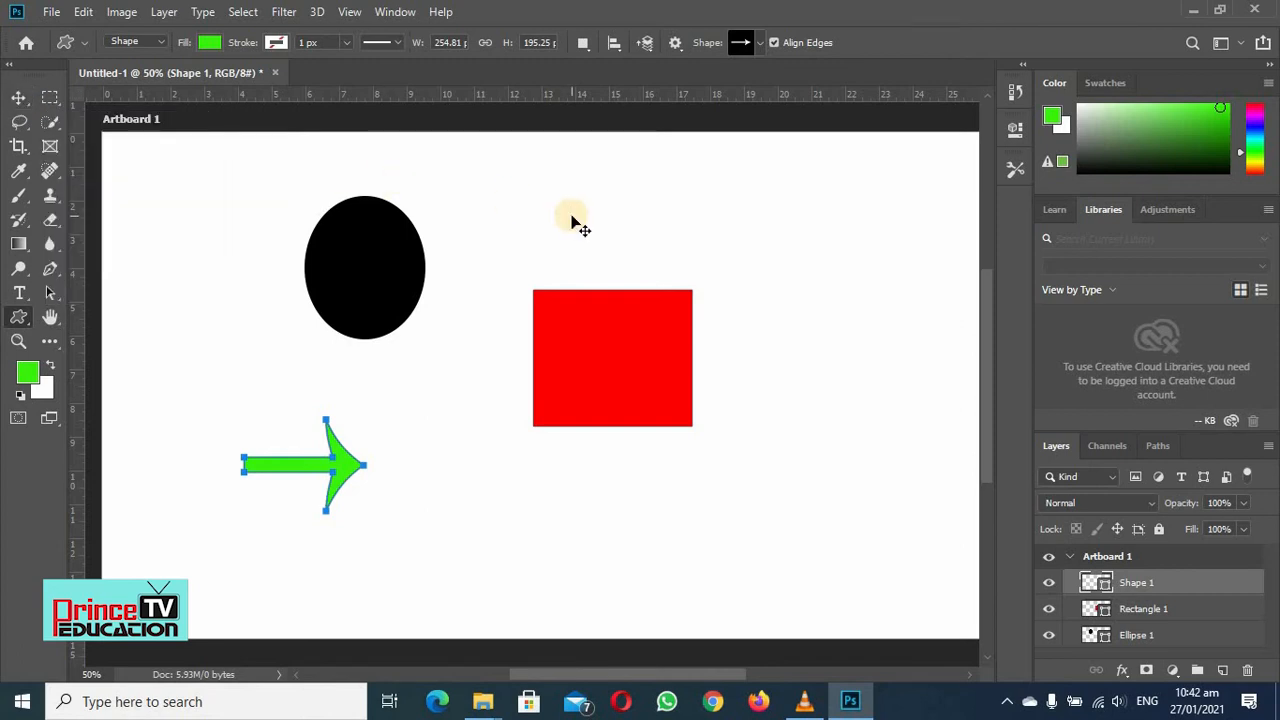
Step: Move the black ellipse up and to the left on the artboard with the Move tool
key("v")
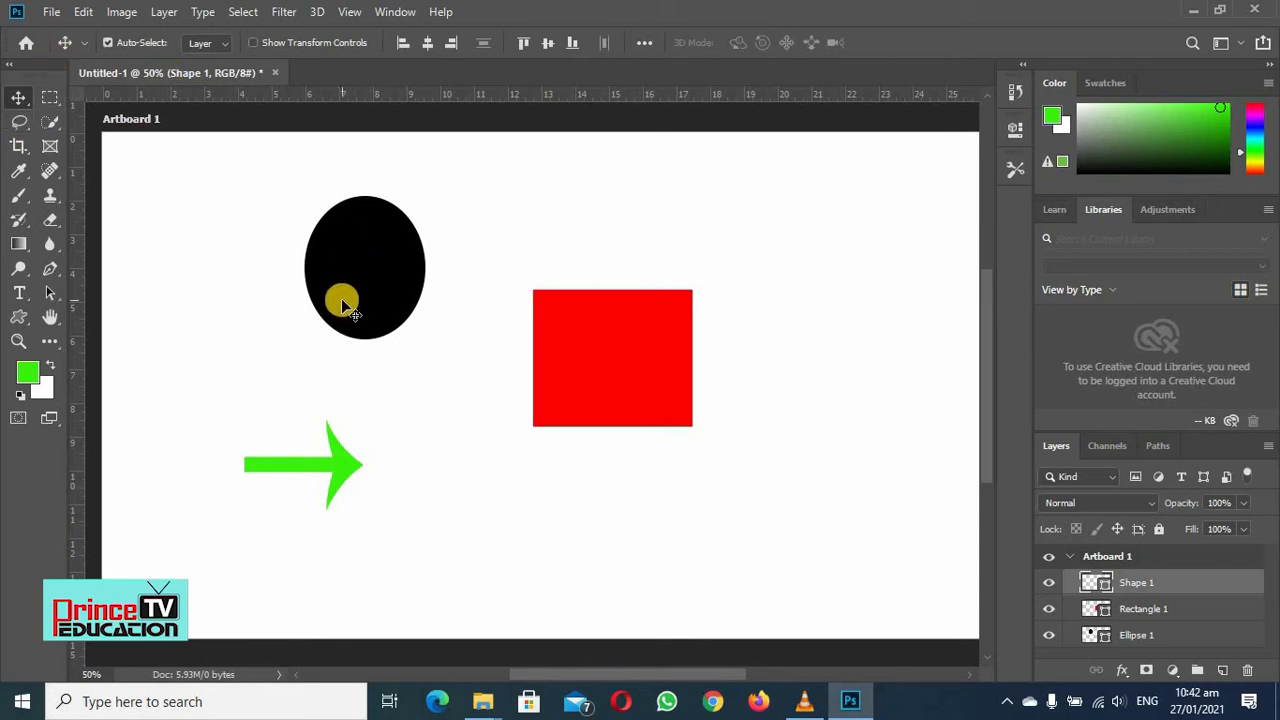
right_click(26, 106)
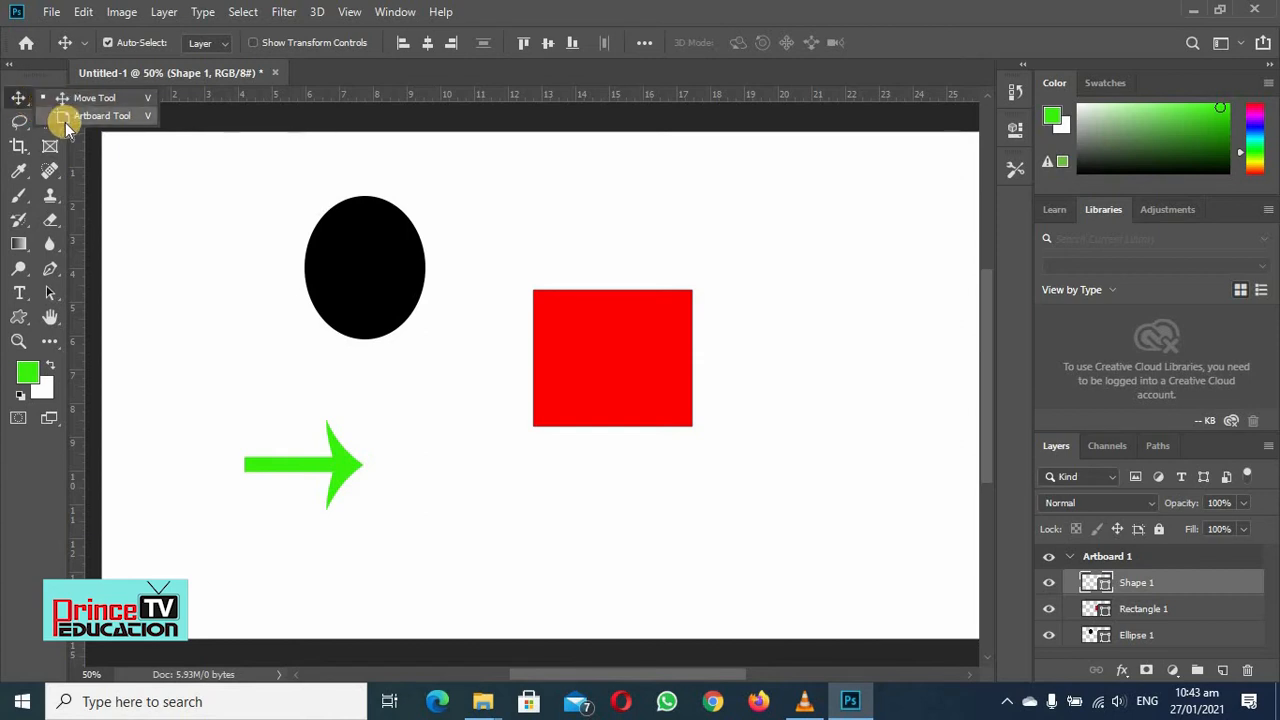
left_click(177, 245)
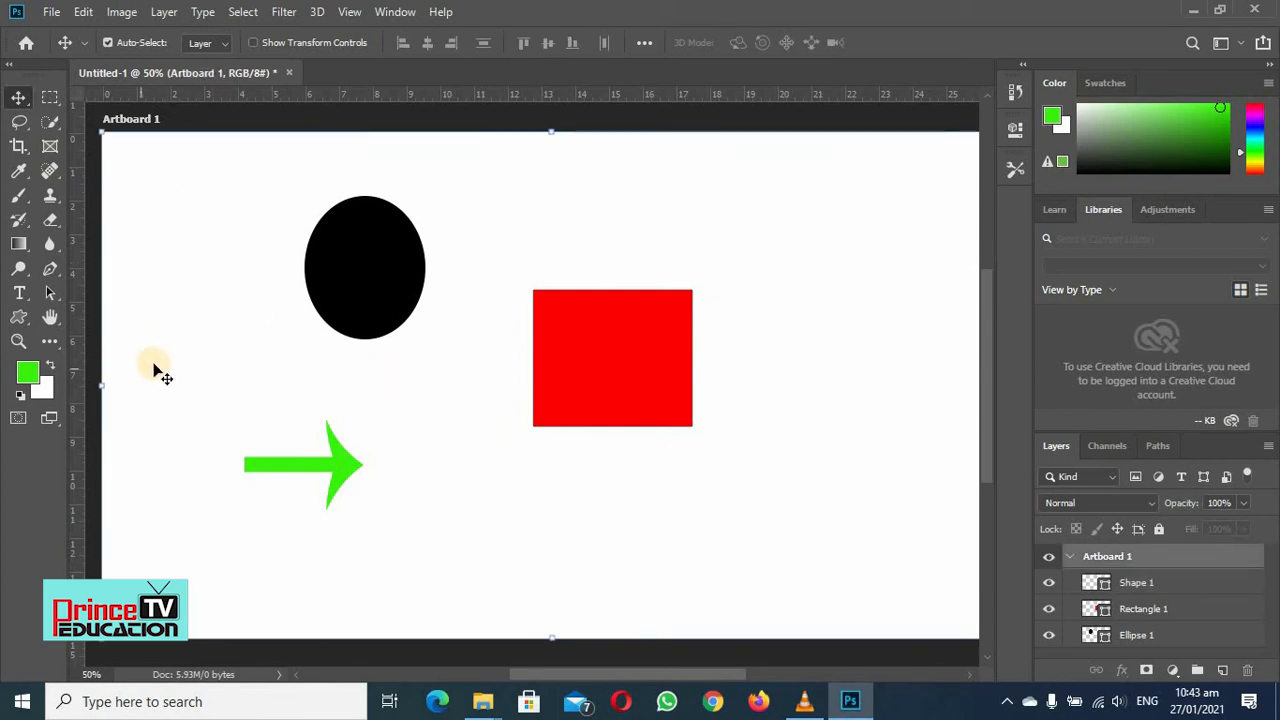
left_click_drag(355, 258, 174, 223)
left_click_drag(300, 242, 303, 237)
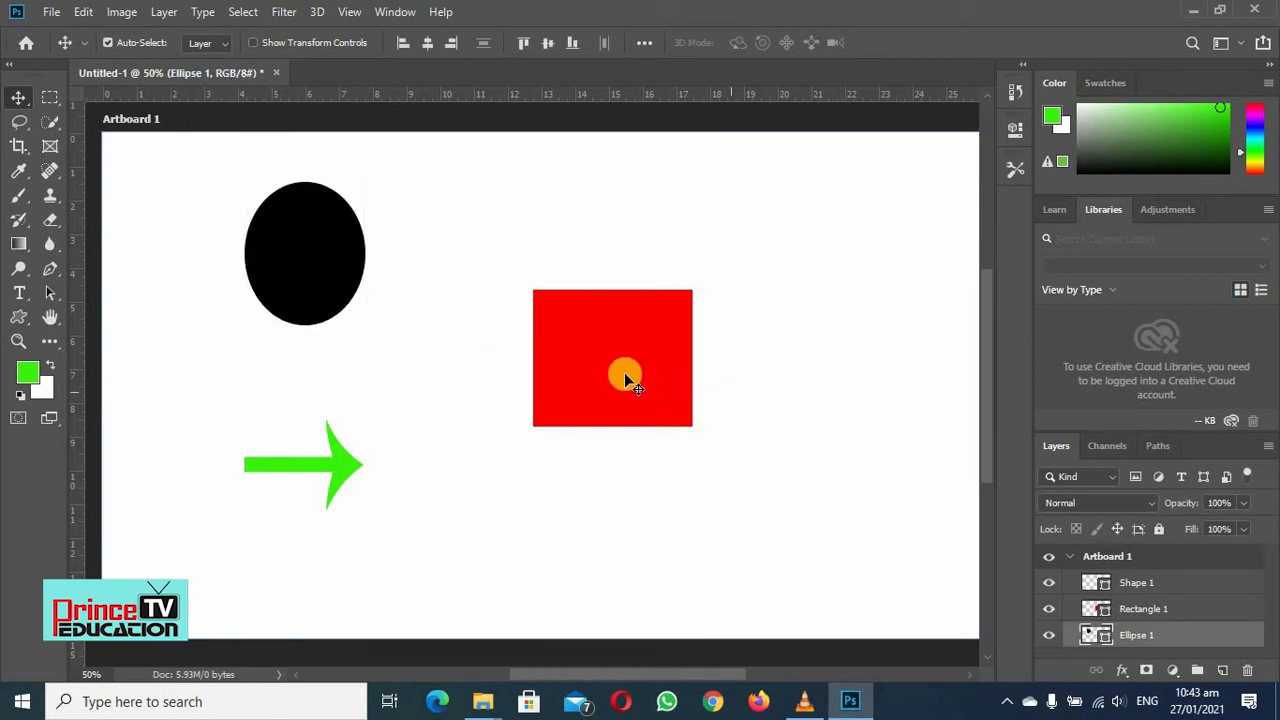
Step: Shift the red rectangle right and slightly up, and line up the black ellipse directly above the green arrow
left_click_drag(610, 360, 757, 331)
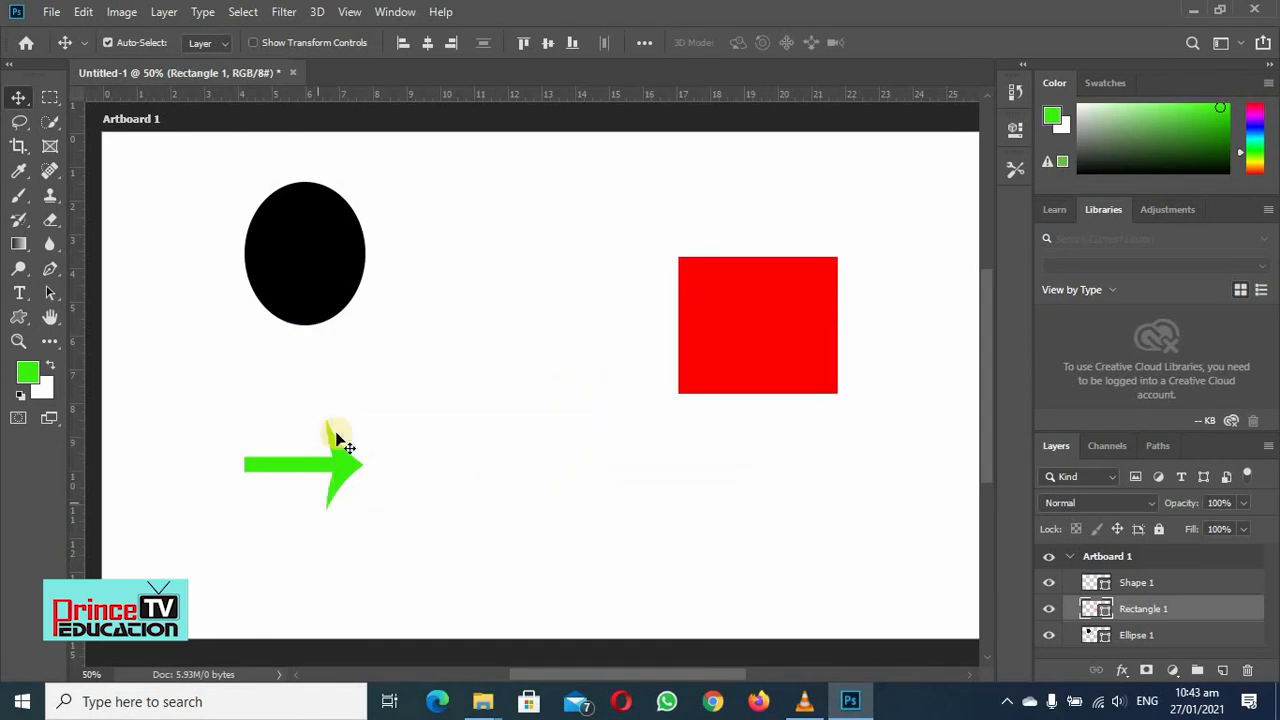
left_click_drag(310, 460, 361, 471)
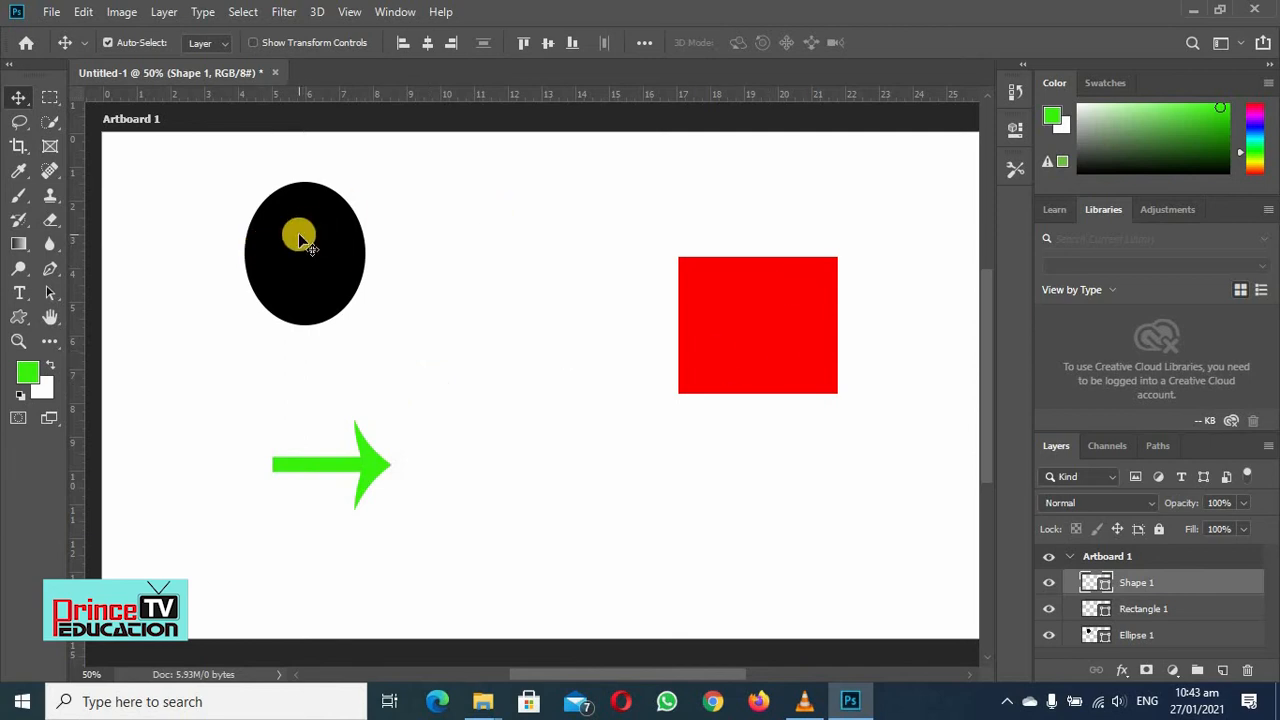
left_click_drag(305, 240, 325, 288)
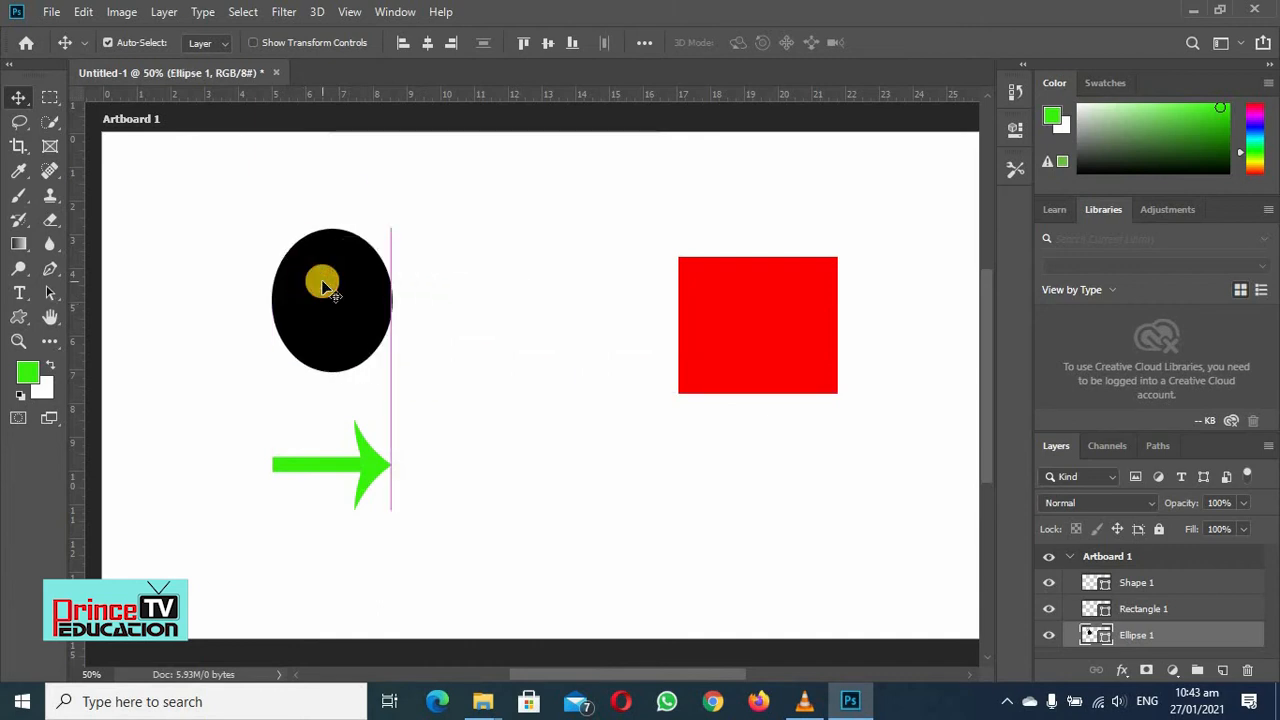
left_click_drag(758, 339, 700, 342)
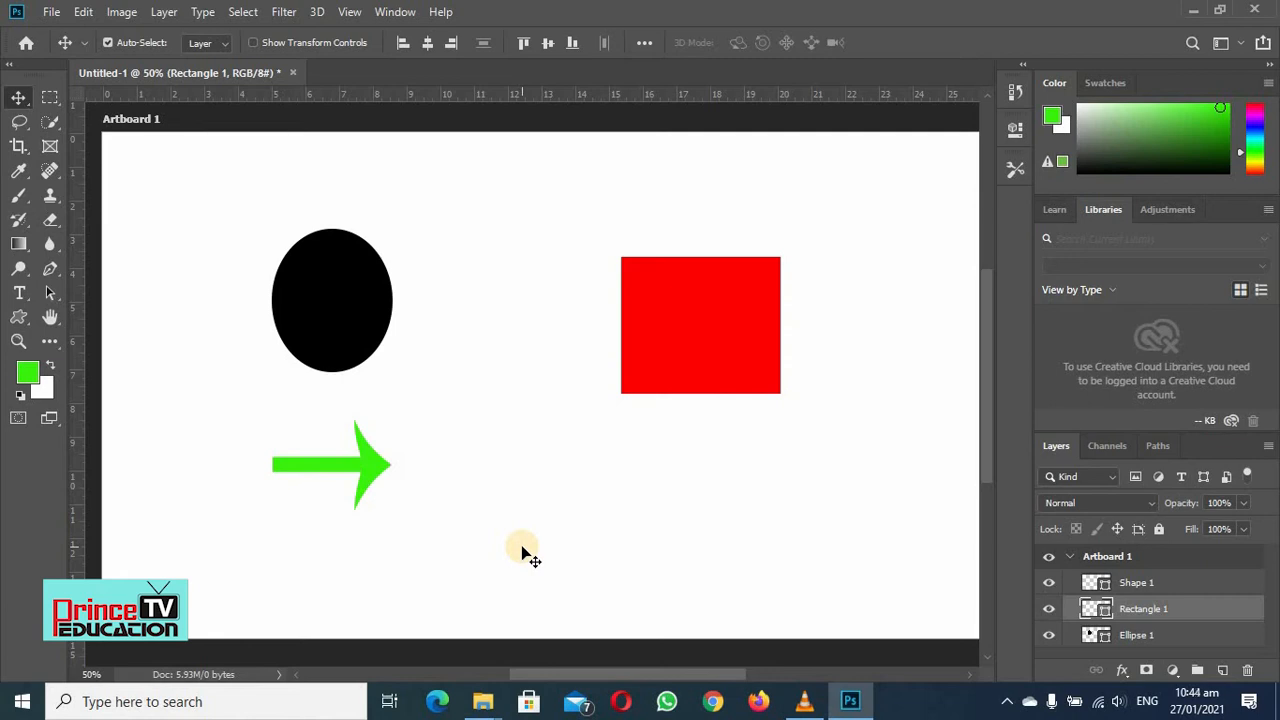
Step: Free-transform the red rectangle to about 138% width and 128% height, rotating it to about 180 degrees
key("ctrl+t")
key("ctrl+t")
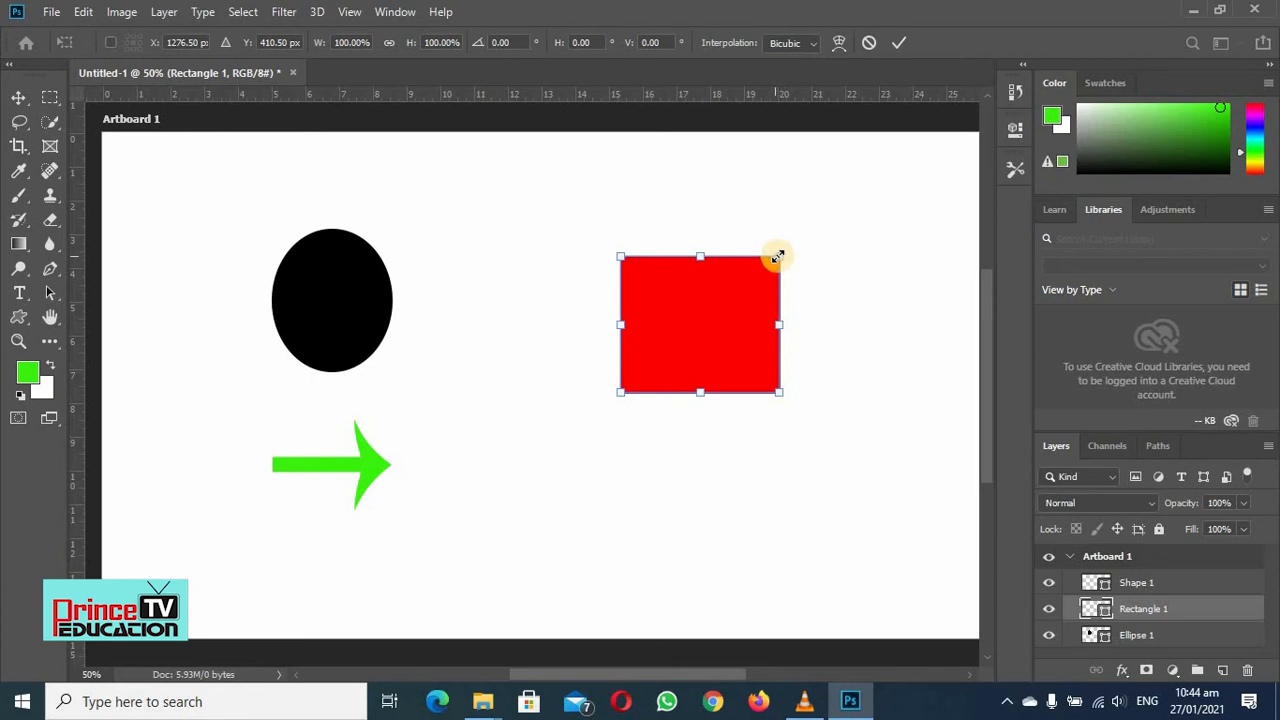
left_click_drag(778, 255, 839, 218)
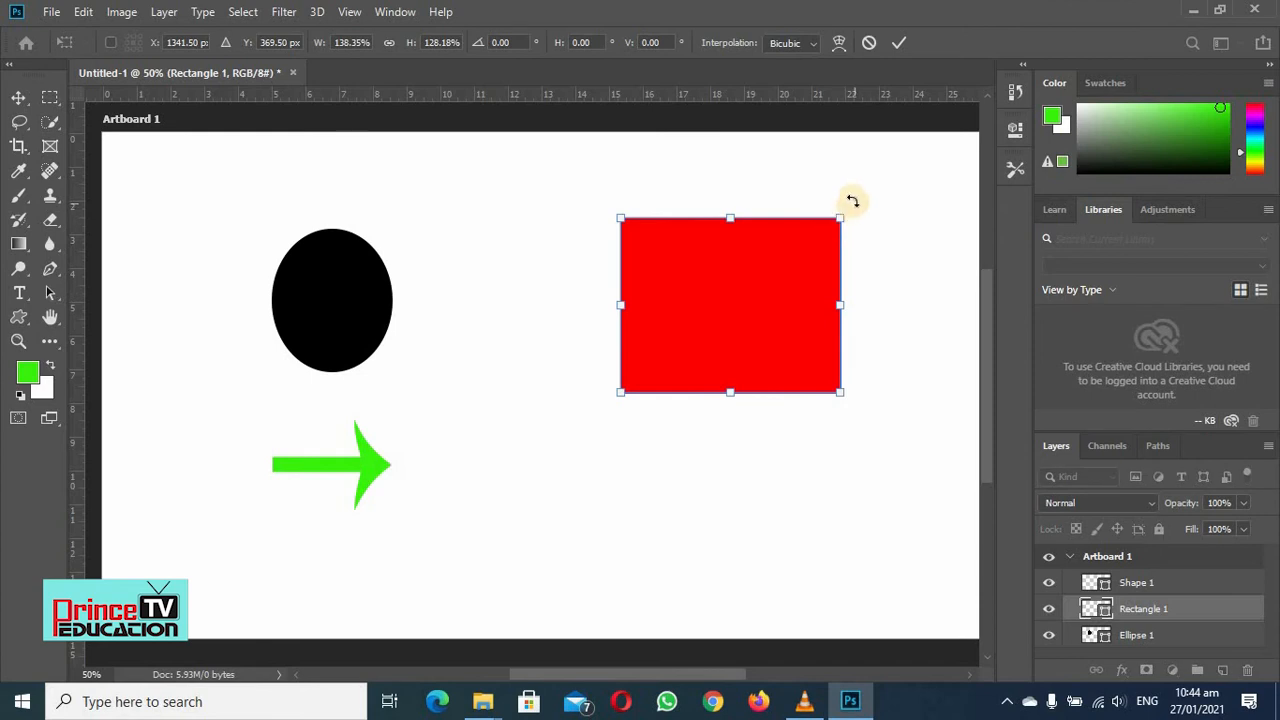
left_click_drag(851, 215, 577, 410)
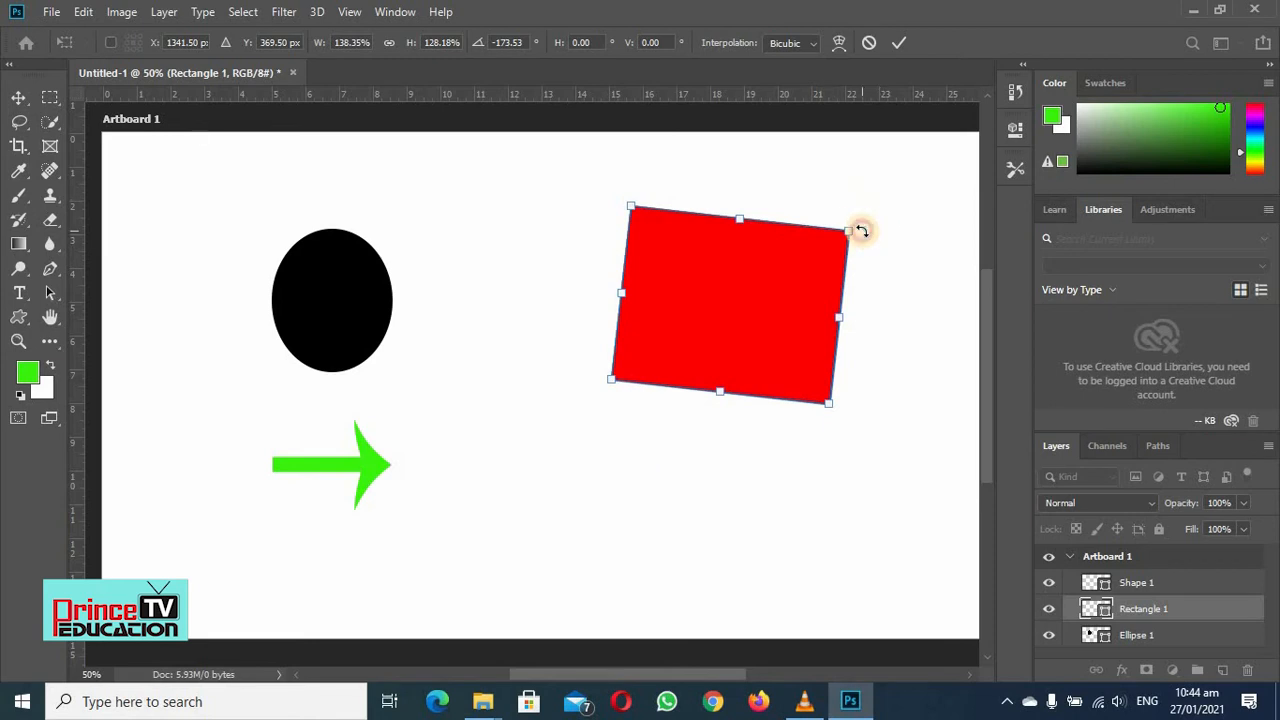
left_click_drag(857, 229, 855, 214)
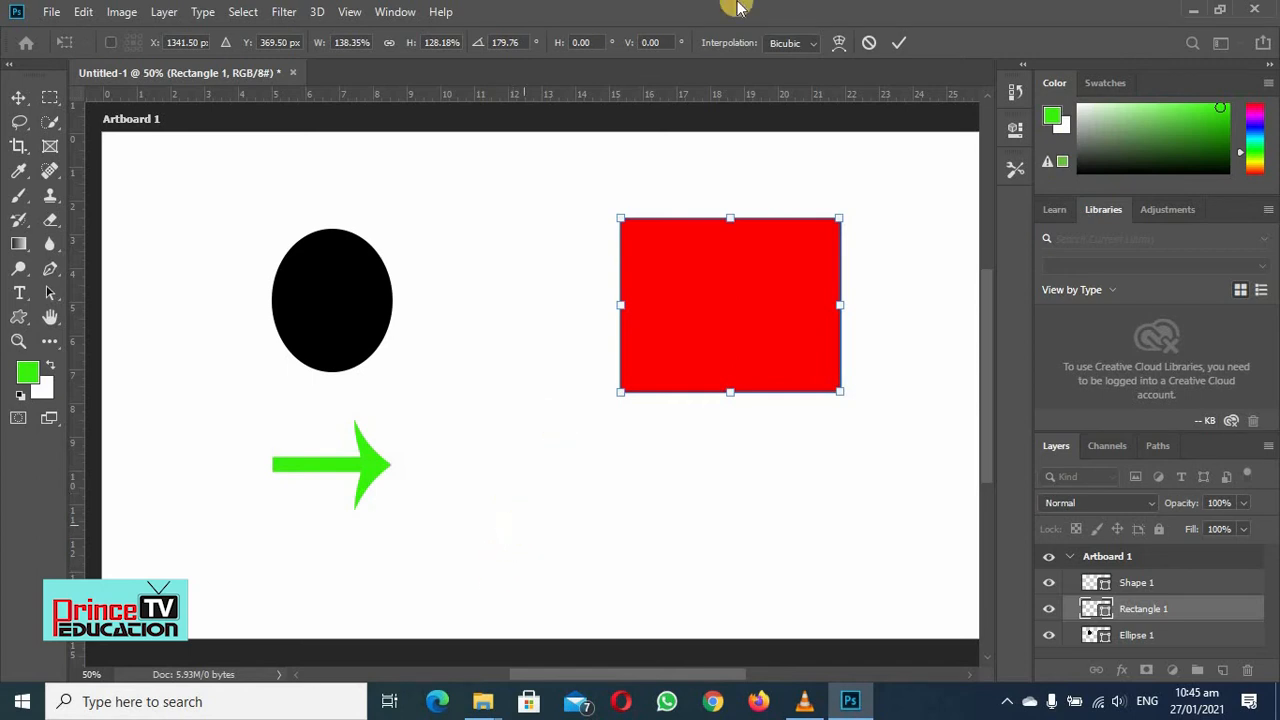
left_click(901, 42)
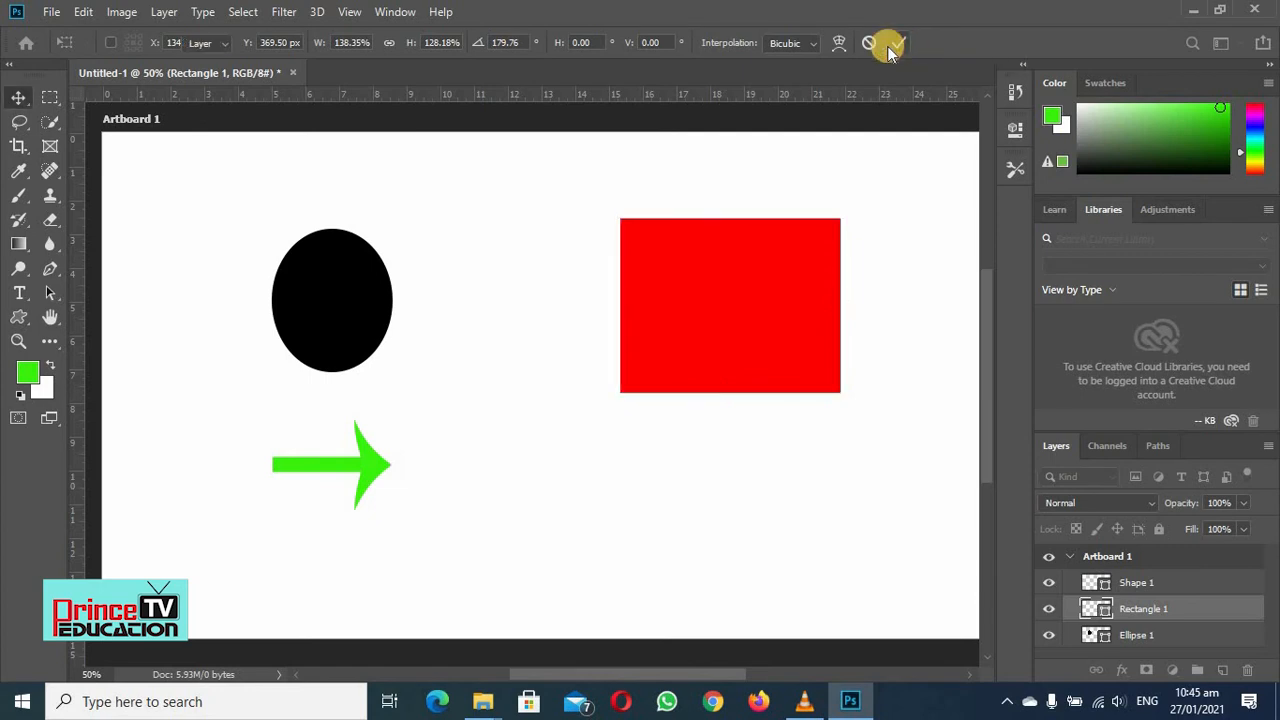
Step: Add a 12 pt Myriad Pro "Lorem Ipsum" placeholder text in bright green on the blank area to the right of the arrow
left_click(19, 293)
left_click(507, 472)
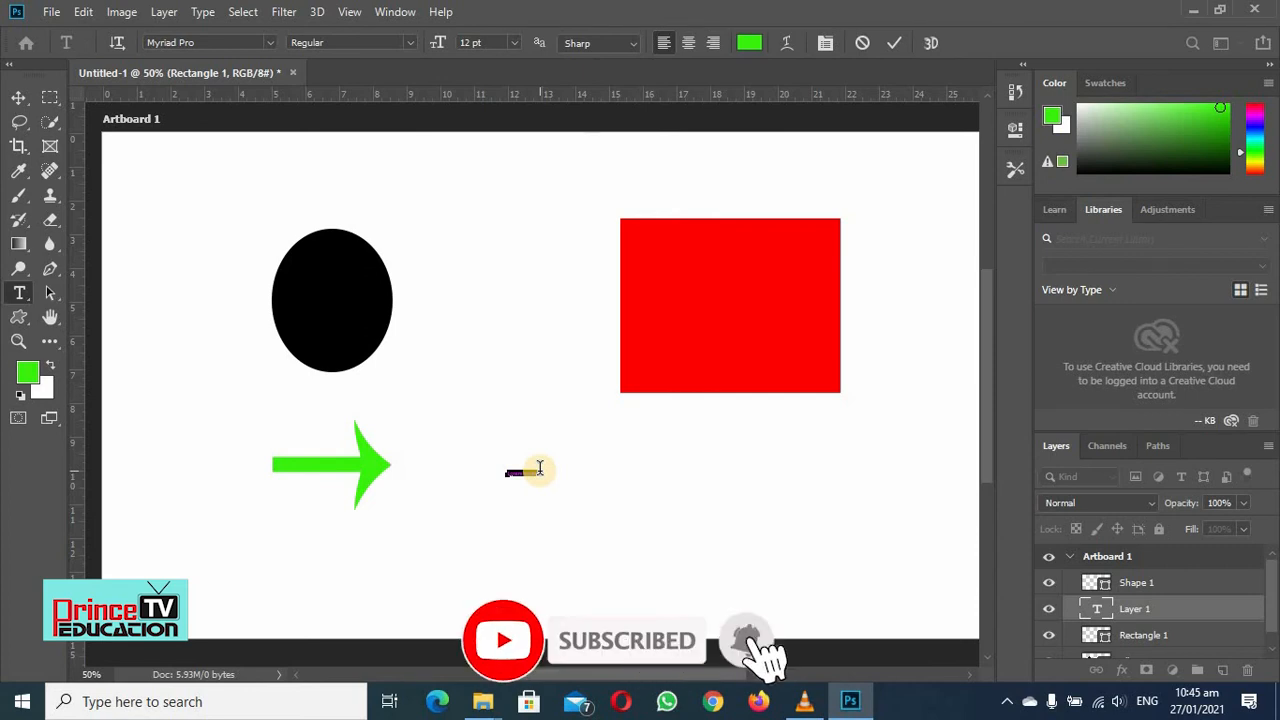
key("ctrl+t")
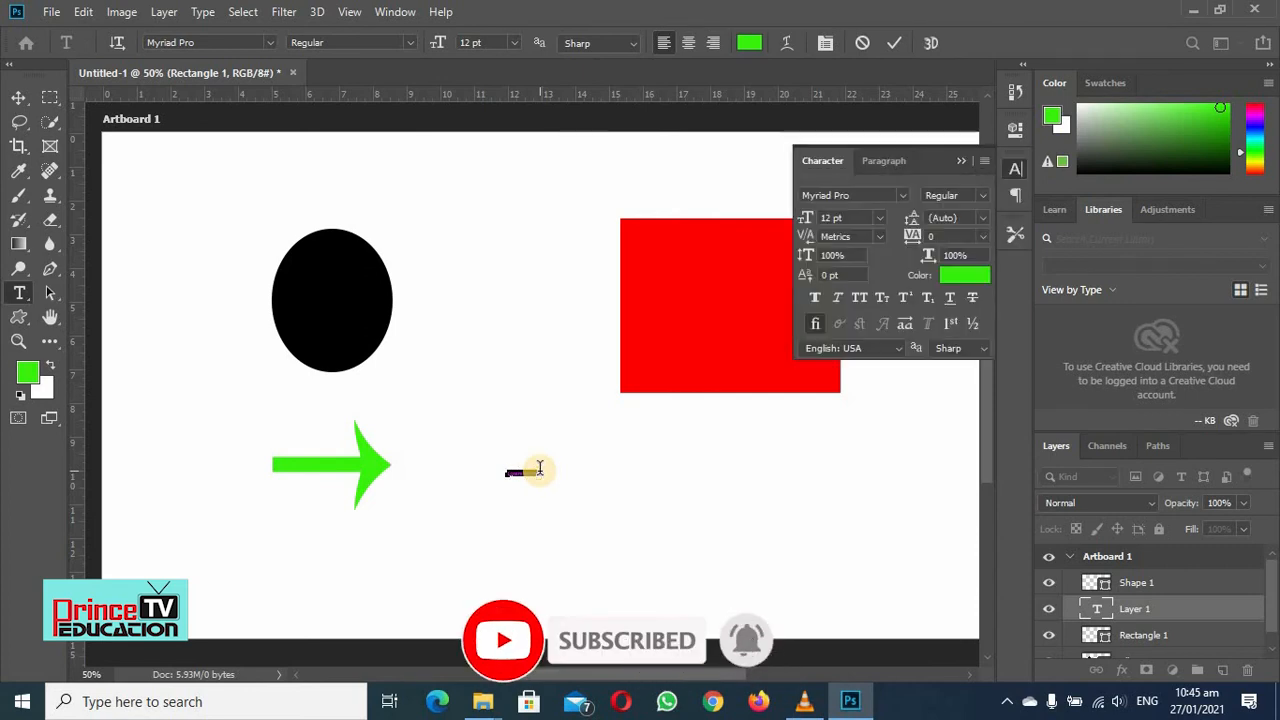
left_click(962, 160)
Step: Free-transform the "Lorem Ipsum" text, scaling it proportionally to about 1187% and rotating it to about 0.2 degrees
key("ctrl+t")
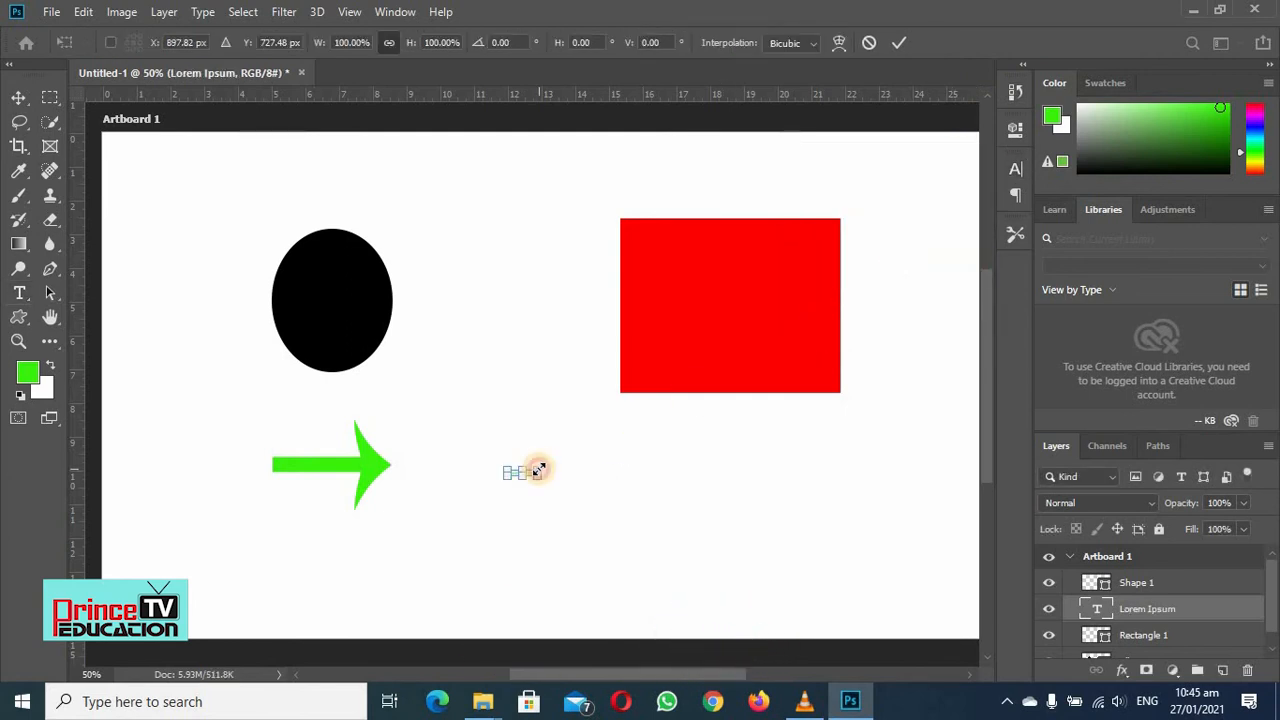
left_click_drag(538, 469, 794, 371)
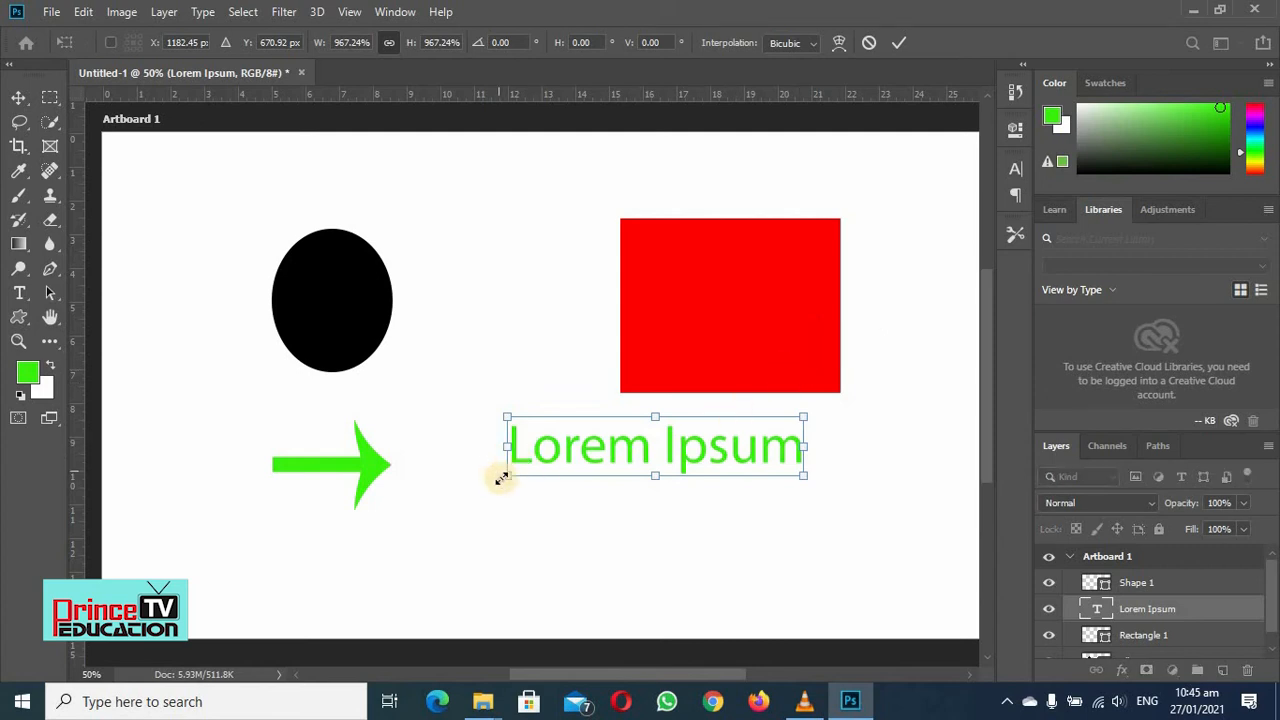
left_click_drag(503, 477, 437, 530)
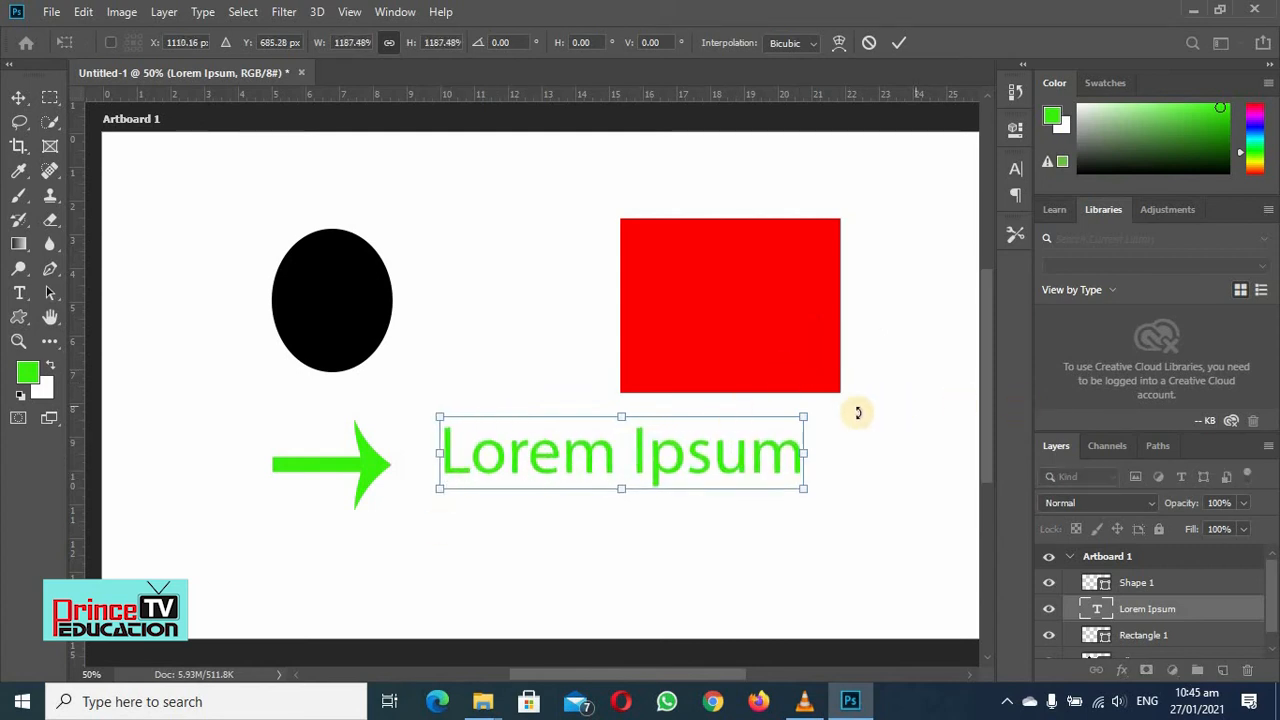
mouse_move(817, 406)
left_mouse_down()
mouse_move(814, 511)
mouse_move(771, 569)
mouse_move(811, 411)
left_mouse_up()
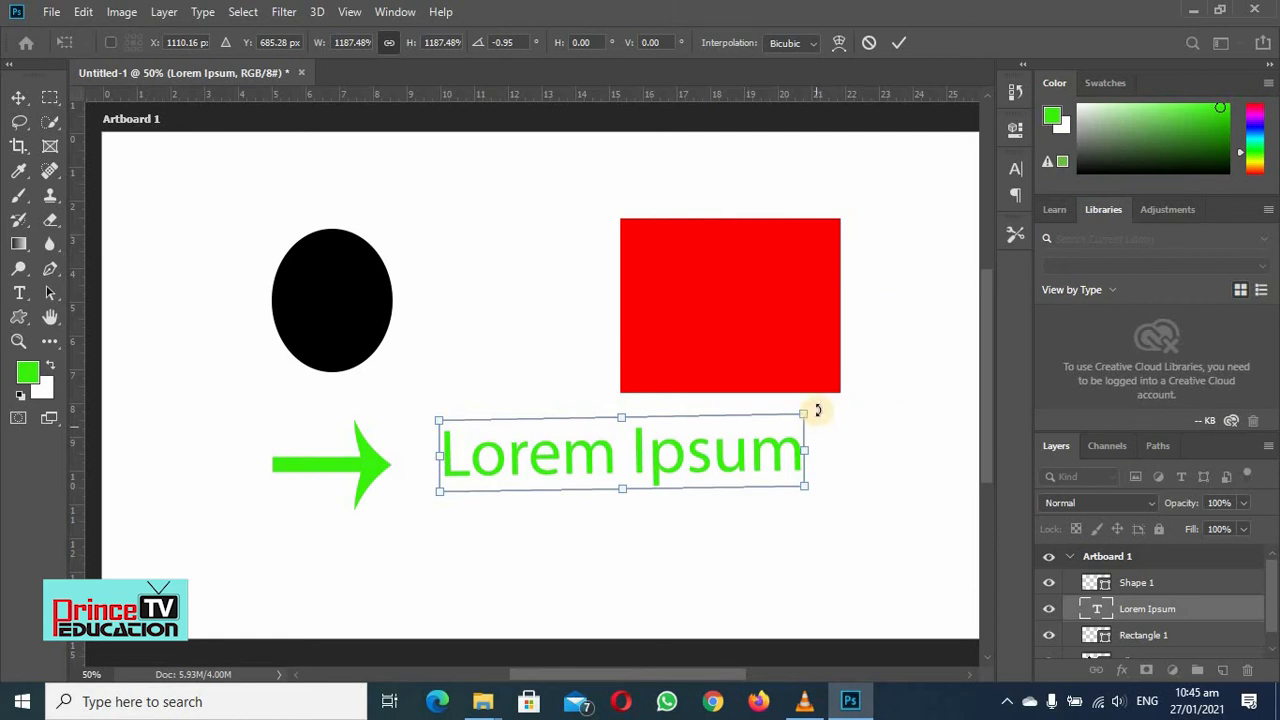
left_click_drag(817, 408, 816, 411)
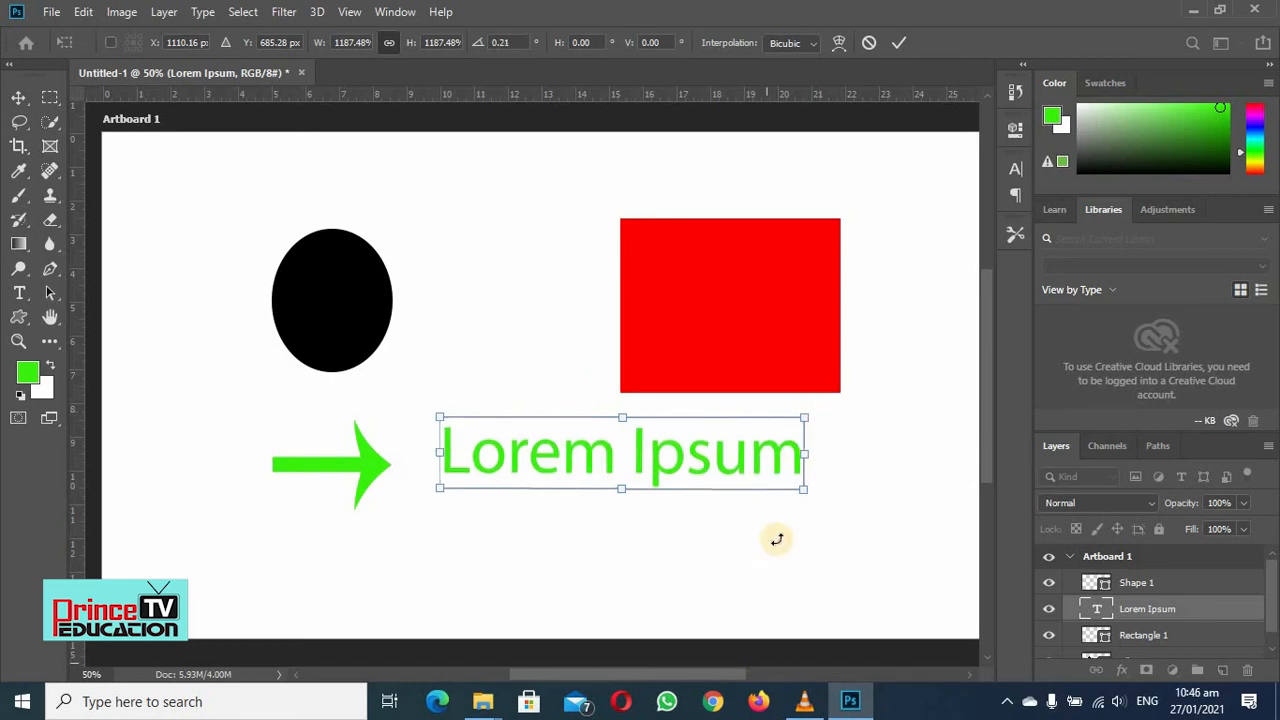
left_click(18, 97)
Step: Enlarge the red rectangle slightly with Free Transform, extending its upper and right edges outward
left_click(733, 289)
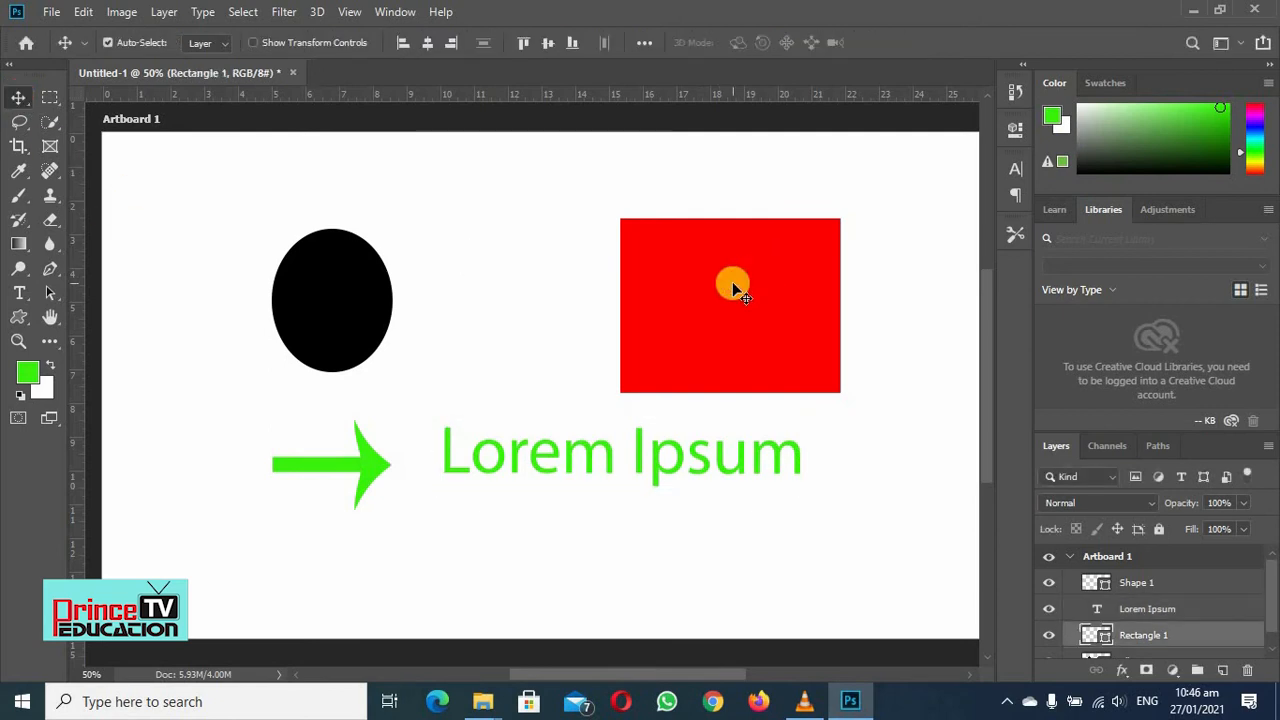
right_click(733, 283)
left_click(726, 284)
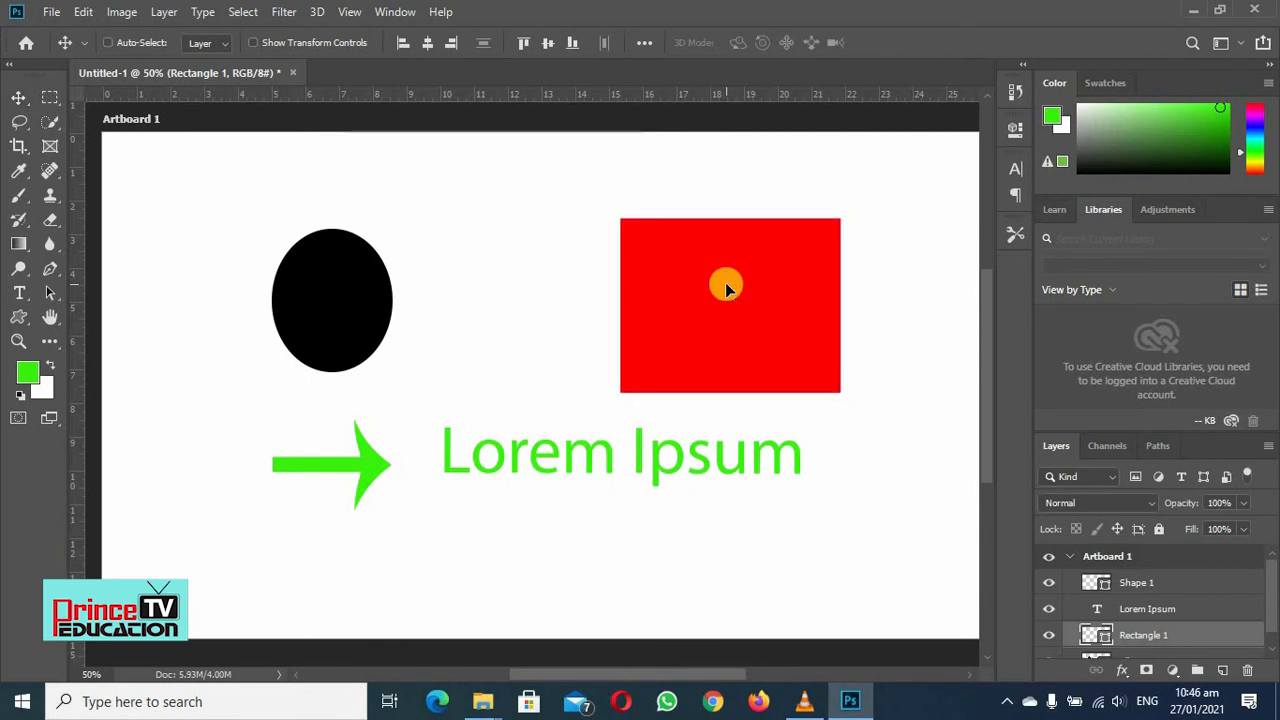
key("ctrl+t")
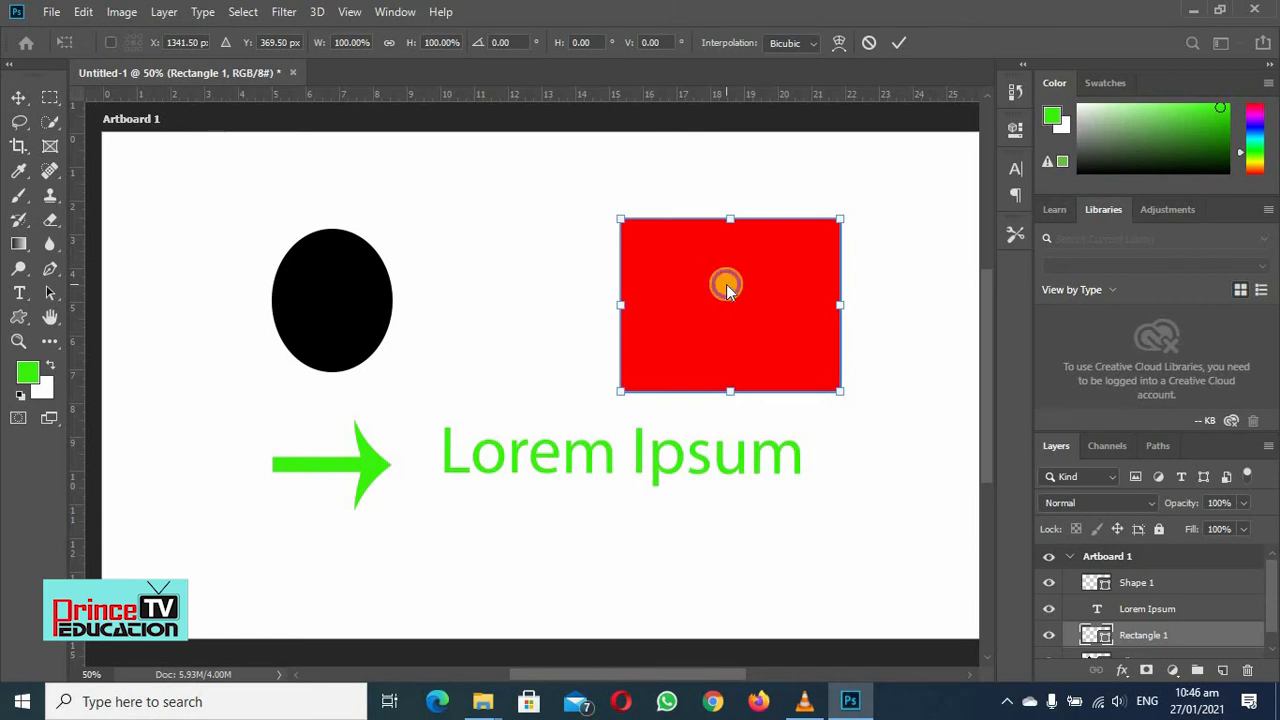
right_click(727, 288)
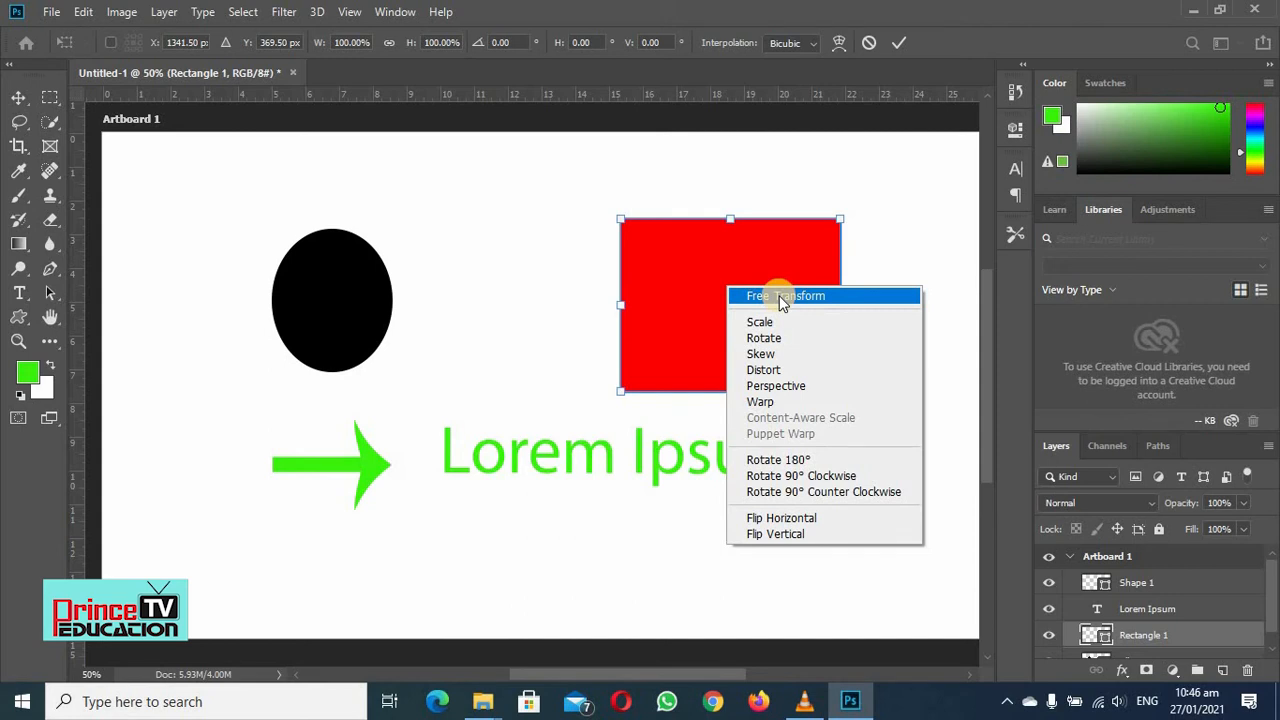
Step: Free-transform the "Lorem Ipsum" text, shrinking it proportionally until it ends below the middle of the red rectangle
left_click(606, 457)
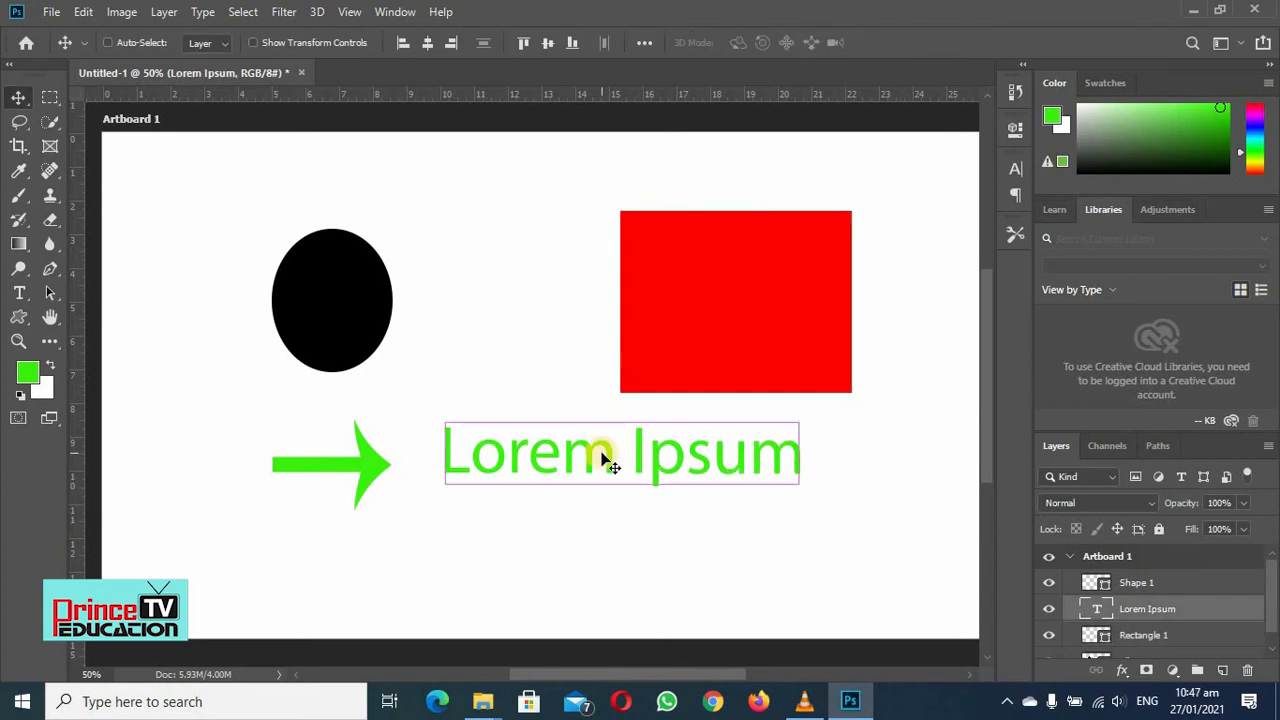
key("ctrl+t")
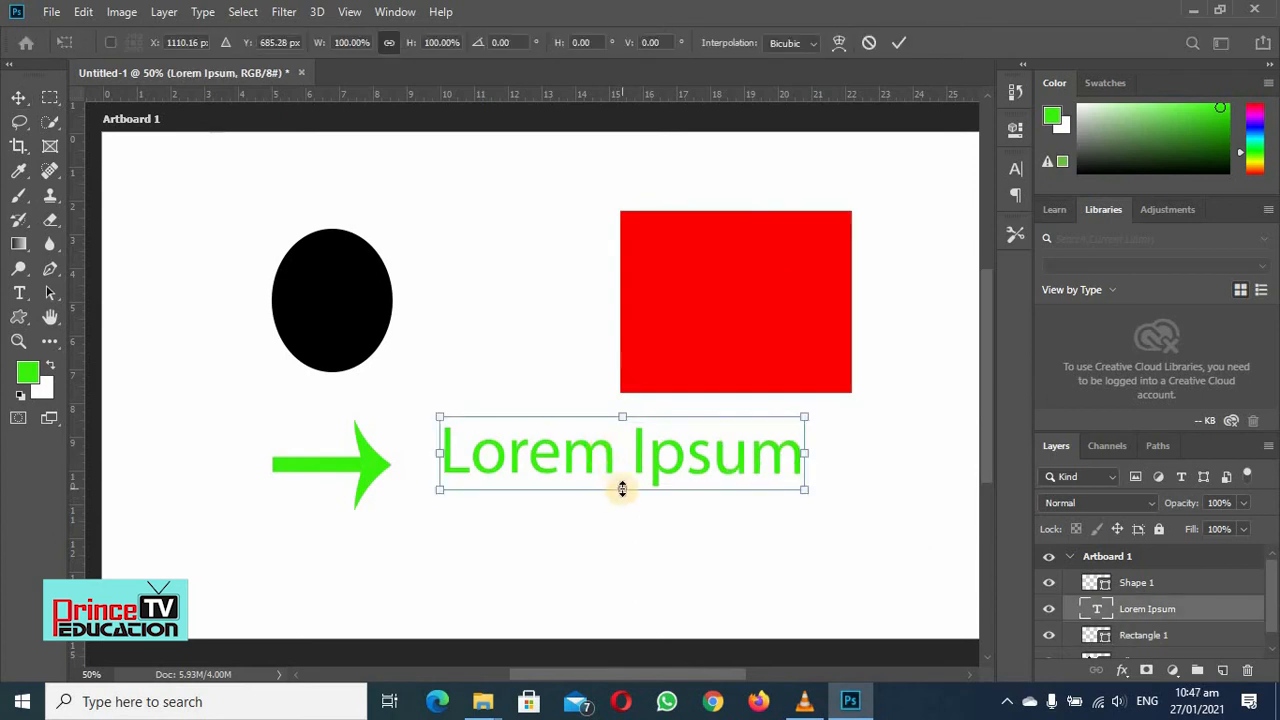
mouse_move(621, 498)
left_mouse_down()
mouse_move(630, 537)
mouse_move(639, 461)
mouse_move(649, 571)
mouse_move(633, 488)
left_mouse_up()
right_click(638, 462)
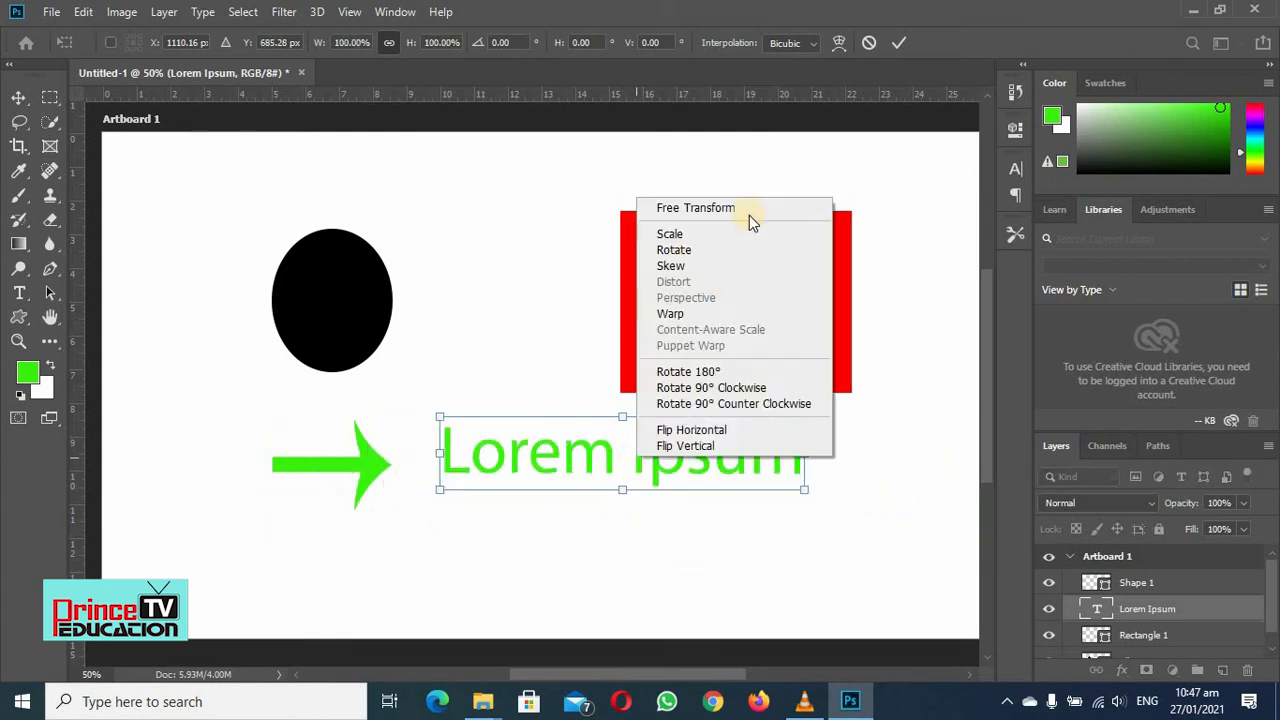
left_click(717, 211)
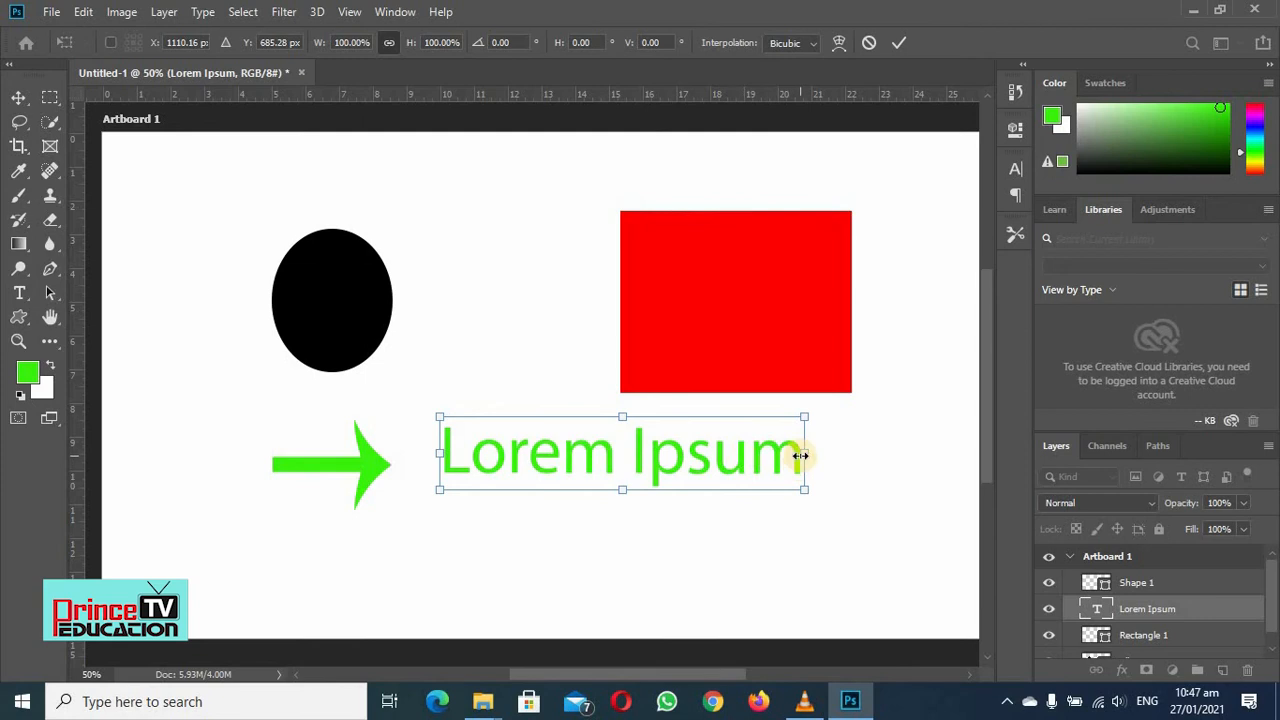
left_click_drag(801, 455, 766, 469)
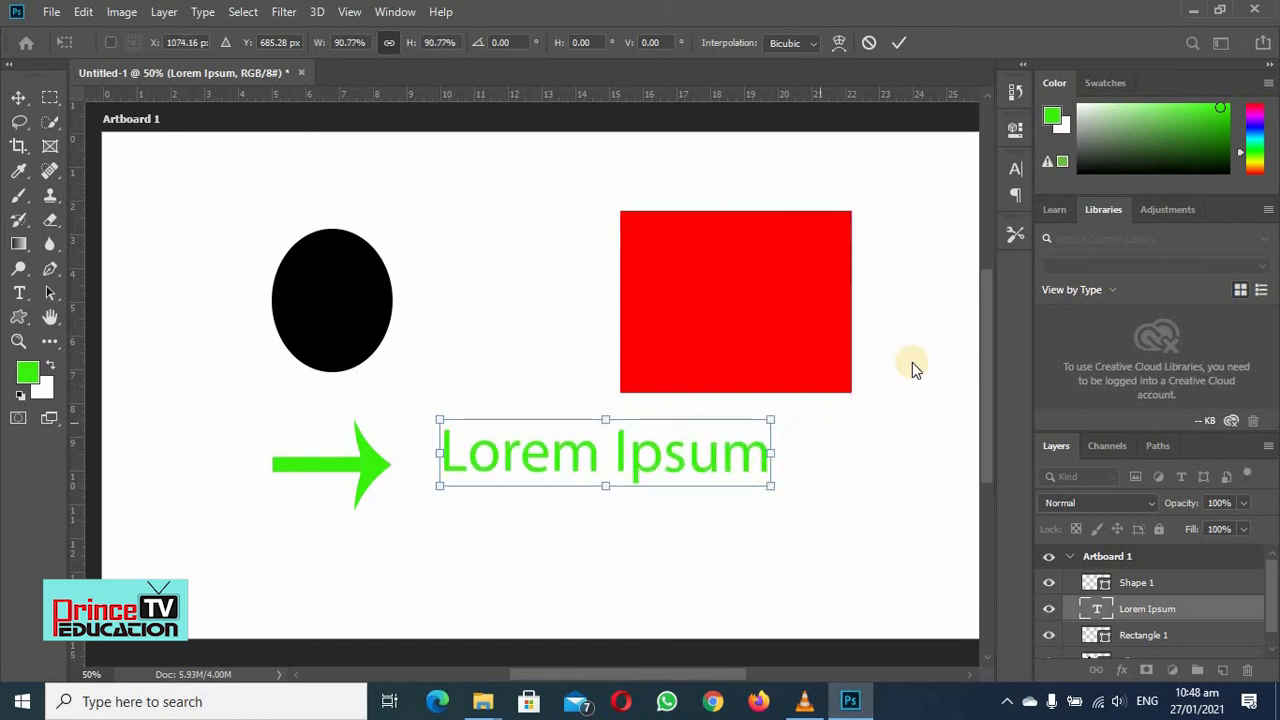
right_click(660, 442)
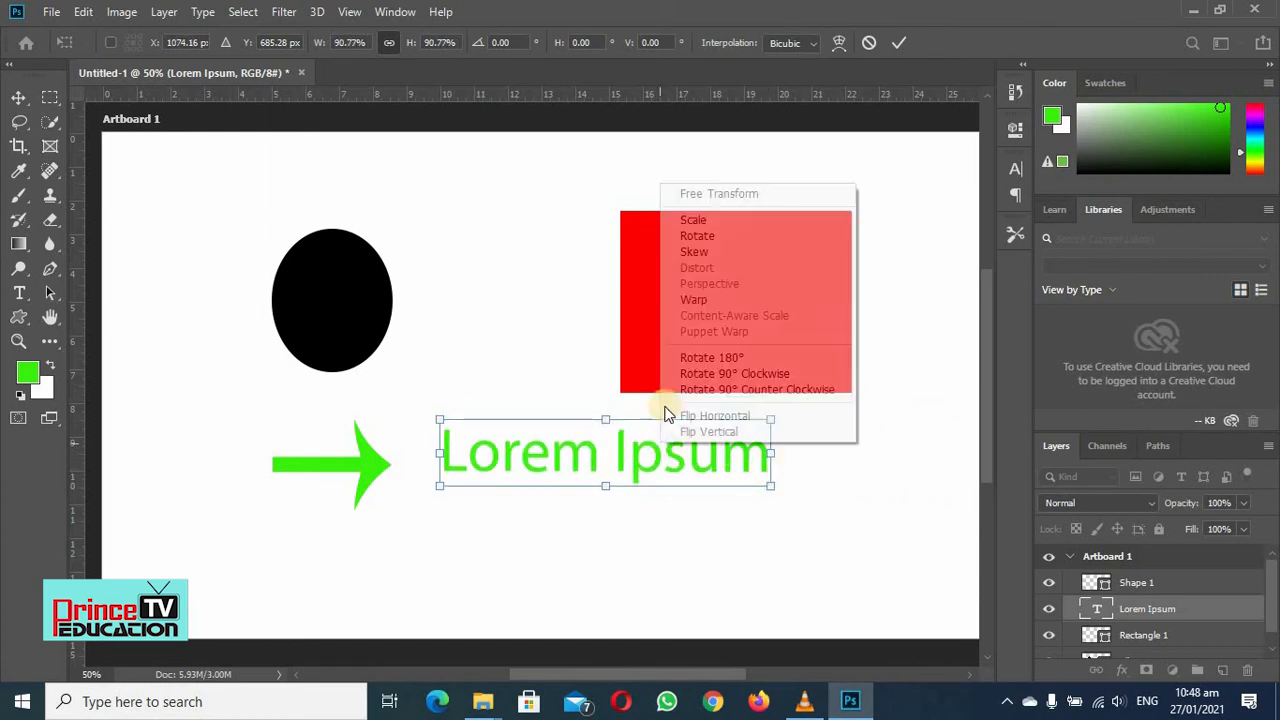
left_click(702, 193)
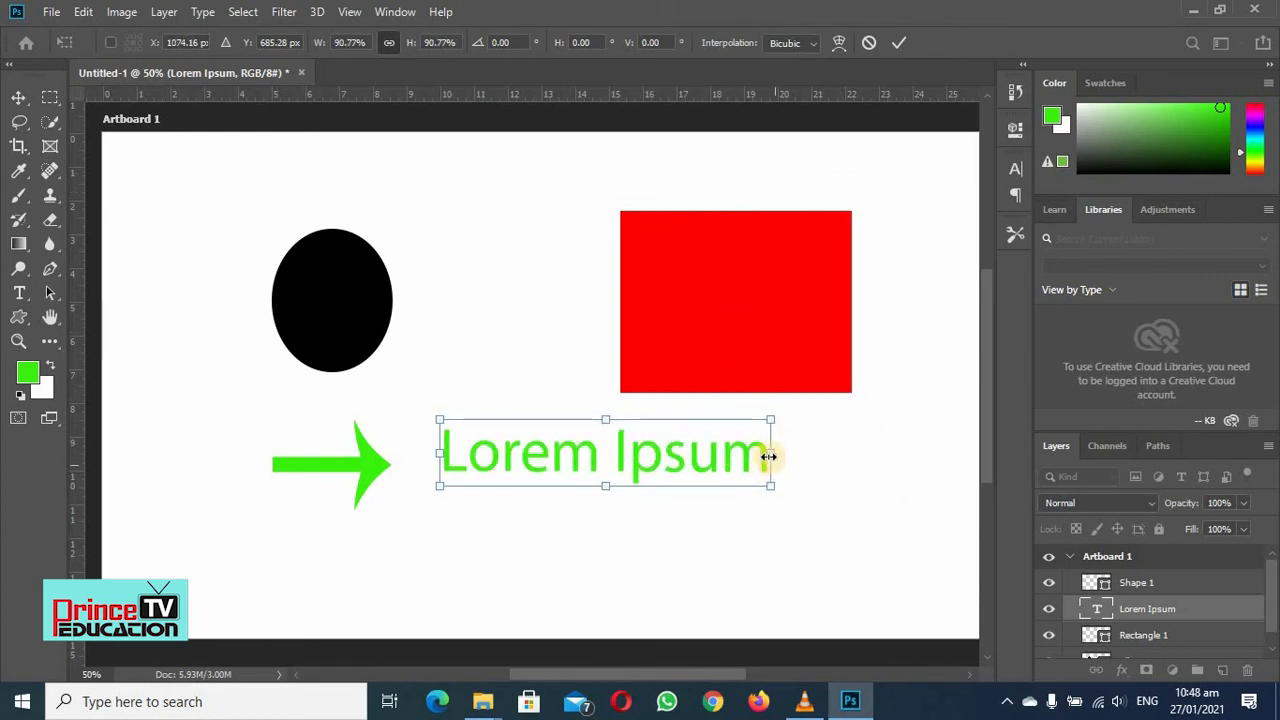
mouse_move(771, 452)
left_mouse_down()
mouse_move(860, 452)
mouse_move(748, 445)
left_mouse_up()
left_click(745, 256)
Step: Try a transform on the red rectangle, scaling its width to about 98% and rotating it to about 0.2 degrees
right_click(744, 258)
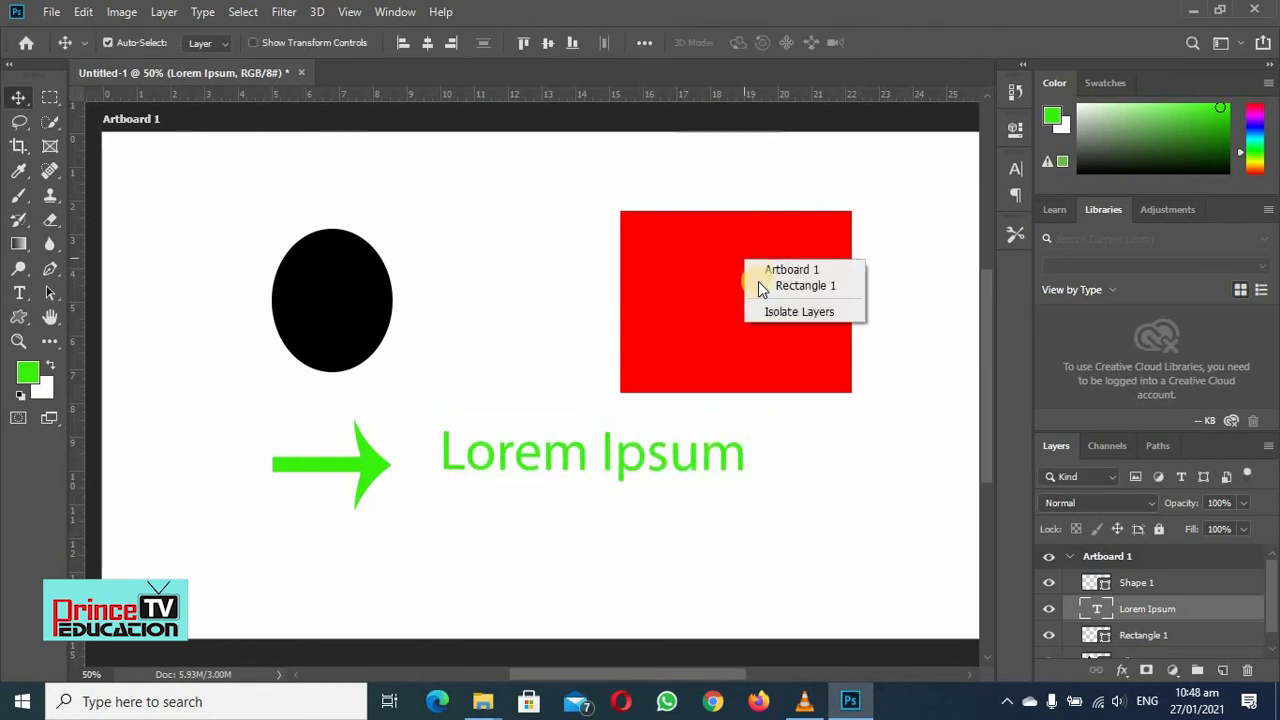
left_click(760, 283)
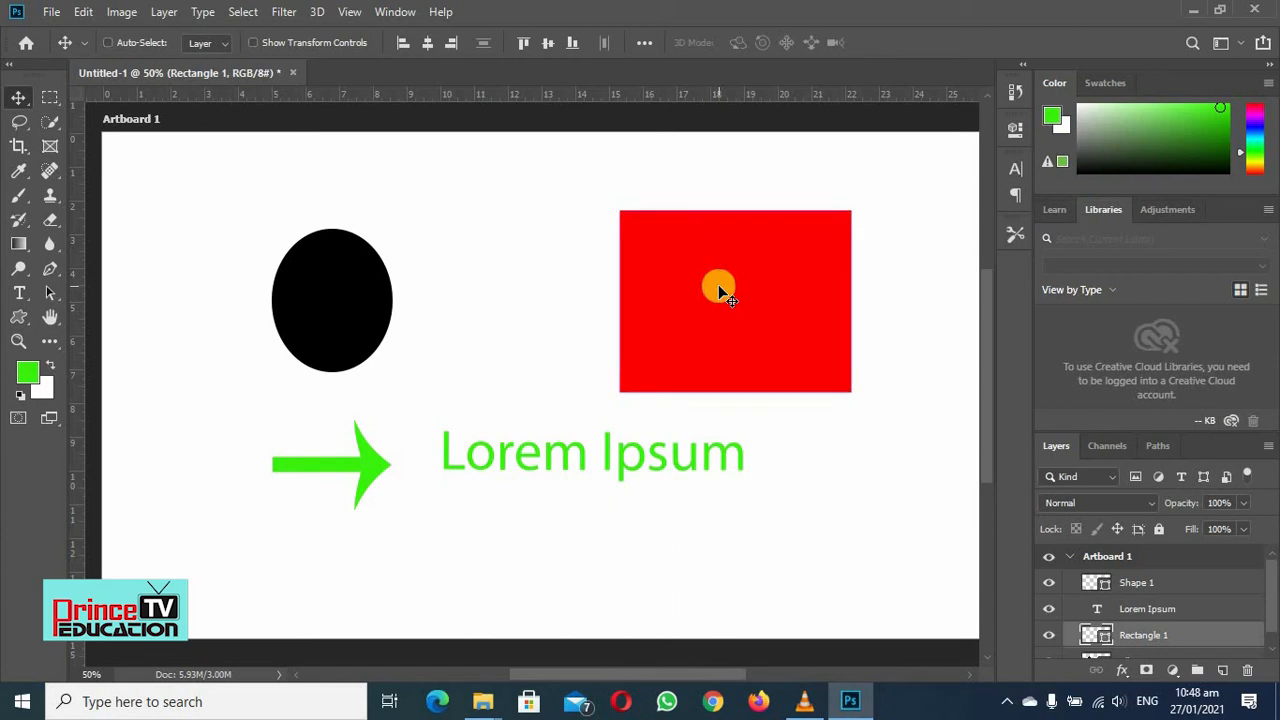
key("ctrl+t")
mouse_move(853, 300)
left_mouse_down()
mouse_move(937, 300)
mouse_move(847, 300)
left_mouse_up()
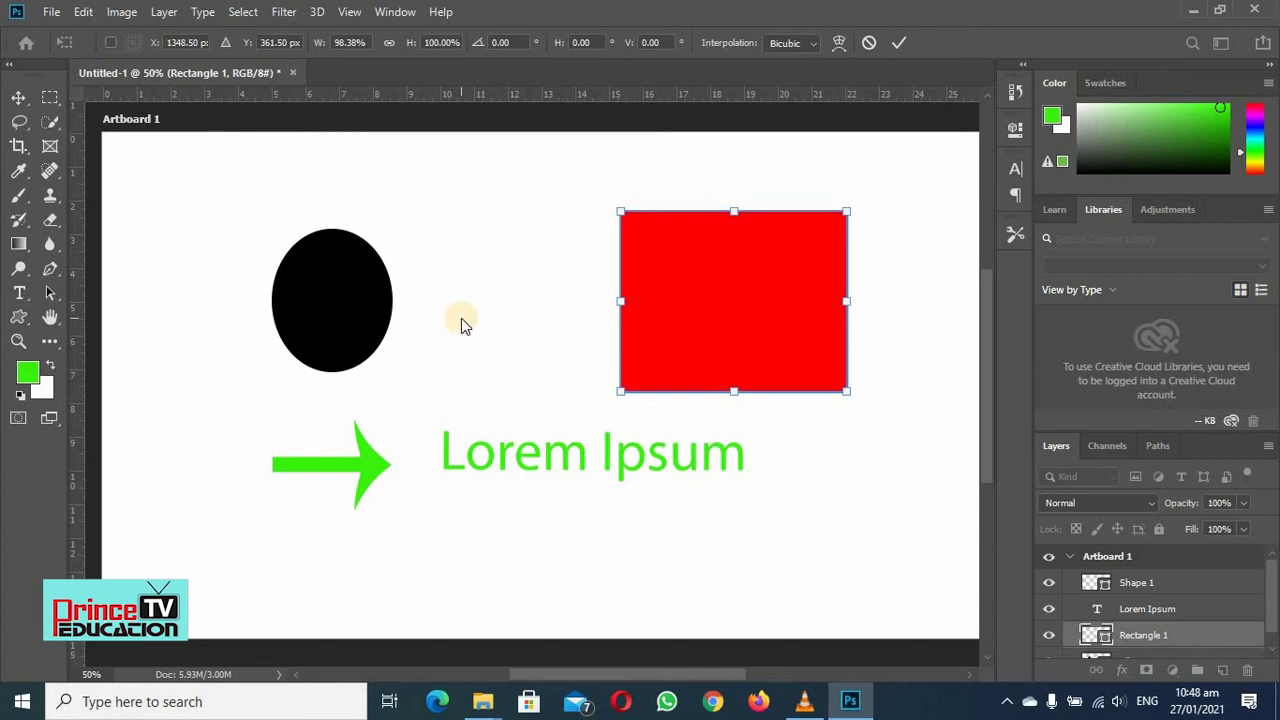
right_click(694, 295)
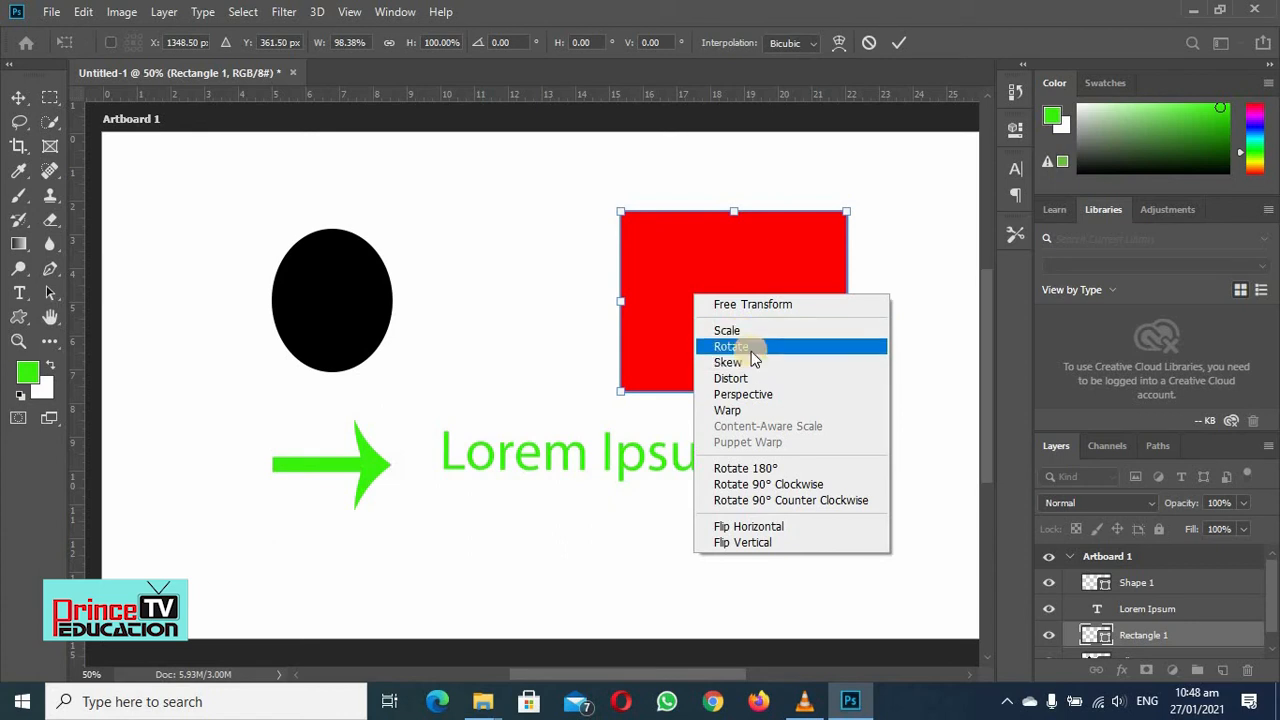
left_click(751, 351)
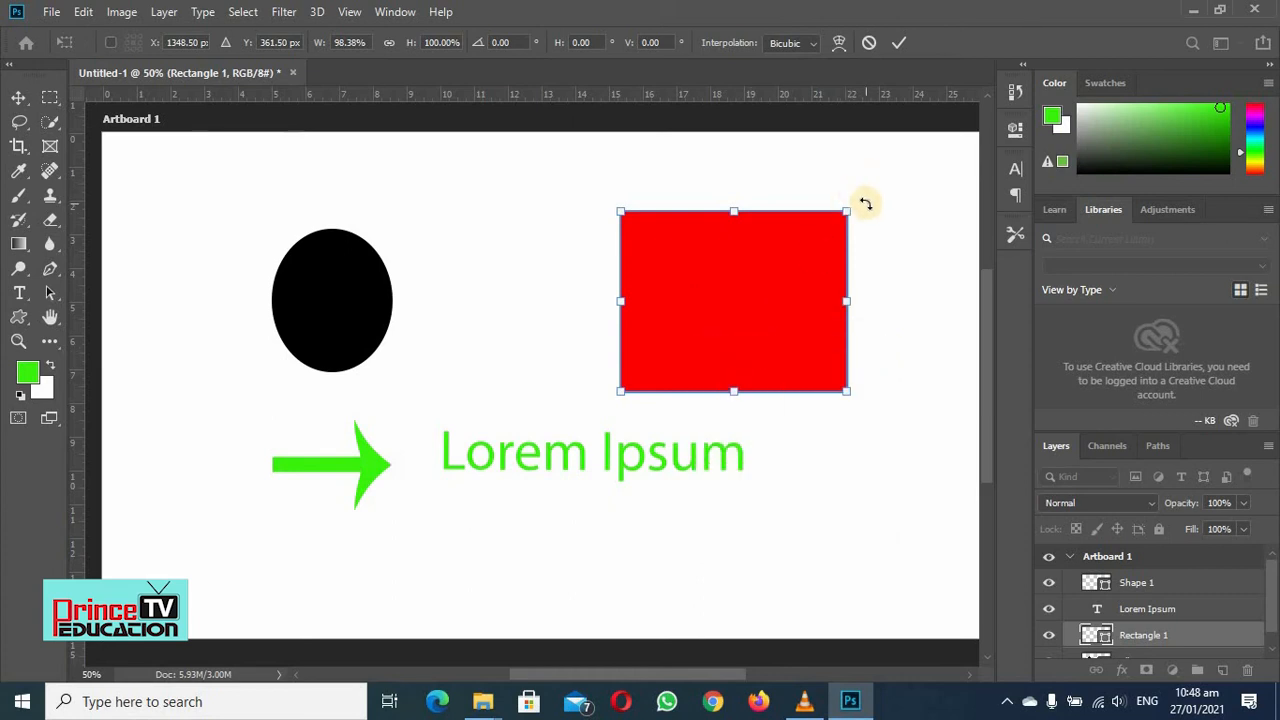
left_click_drag(826, 191, 829, 230)
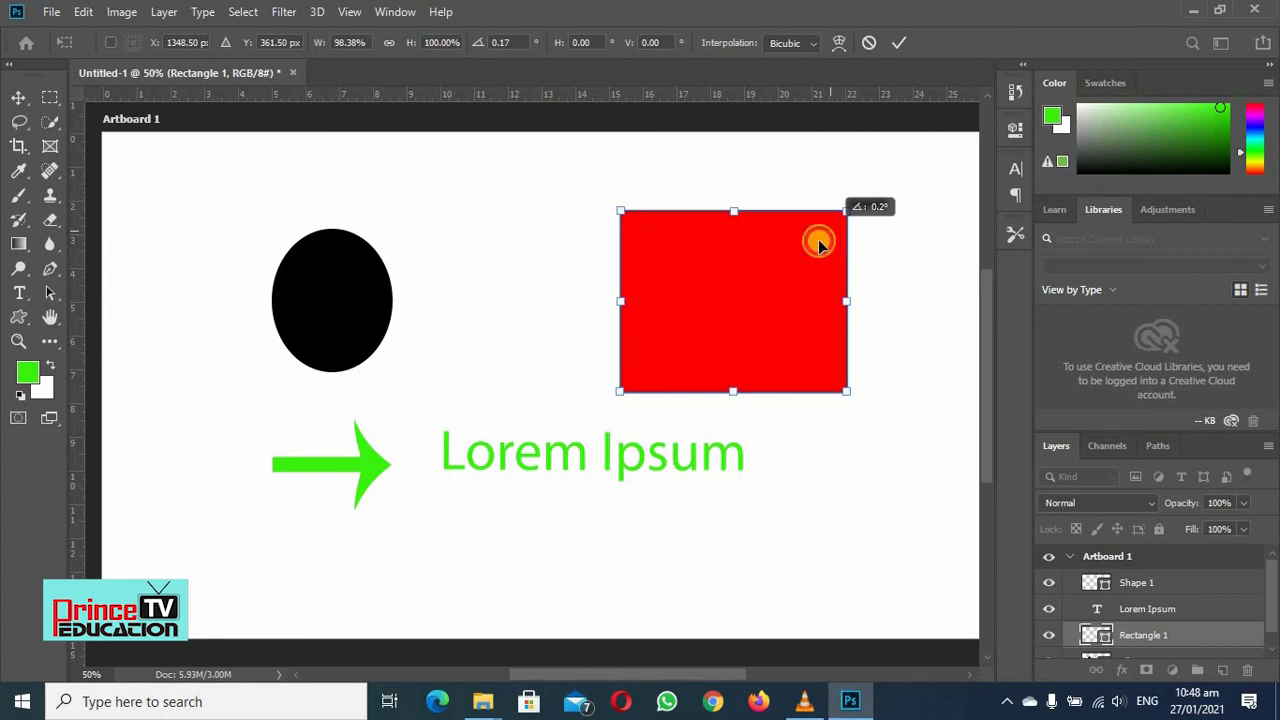
Step: Try skewing the red rectangle by pulling both upper corners outward and extending the lower-right corner downward
right_click(697, 251)
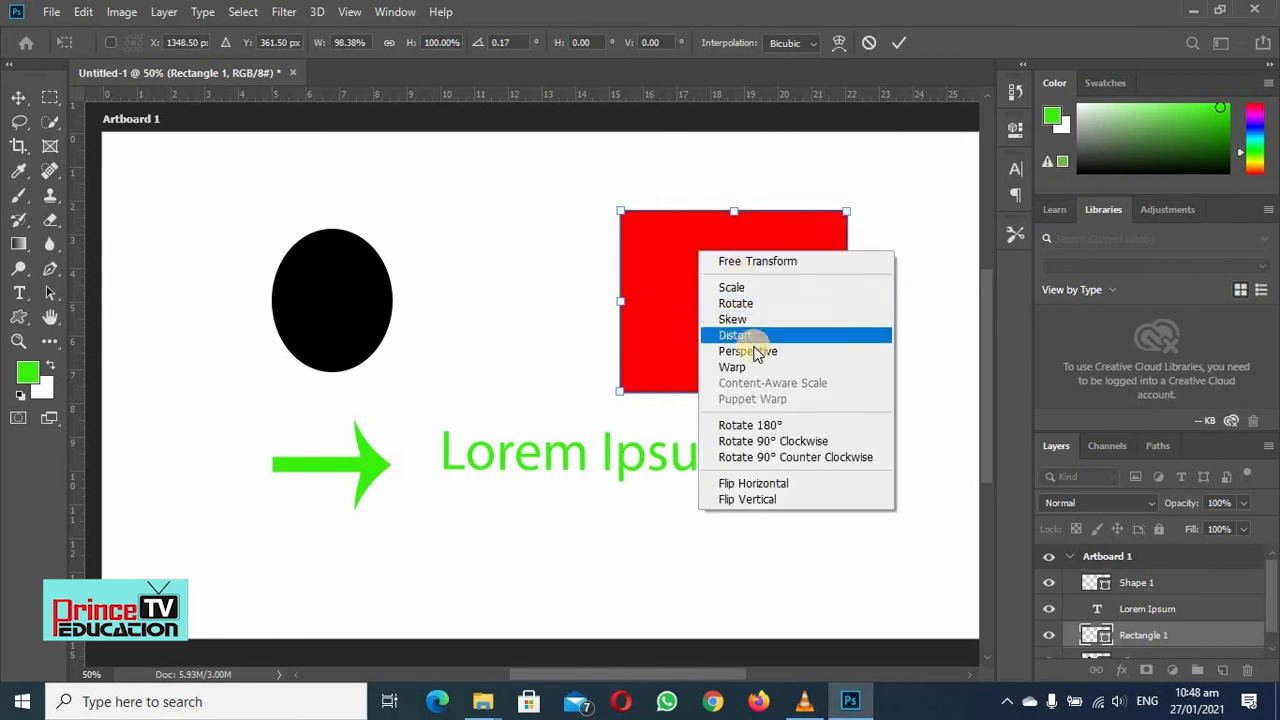
left_click(751, 319)
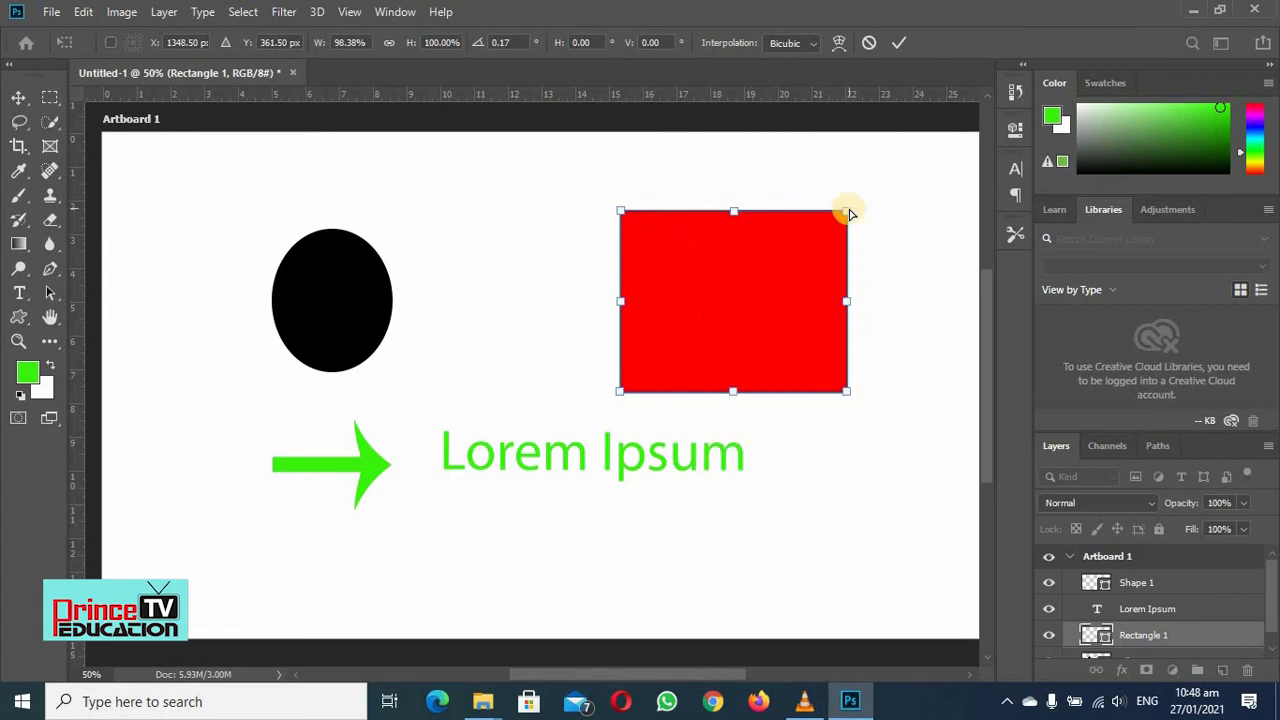
left_click_drag(849, 213, 870, 158)
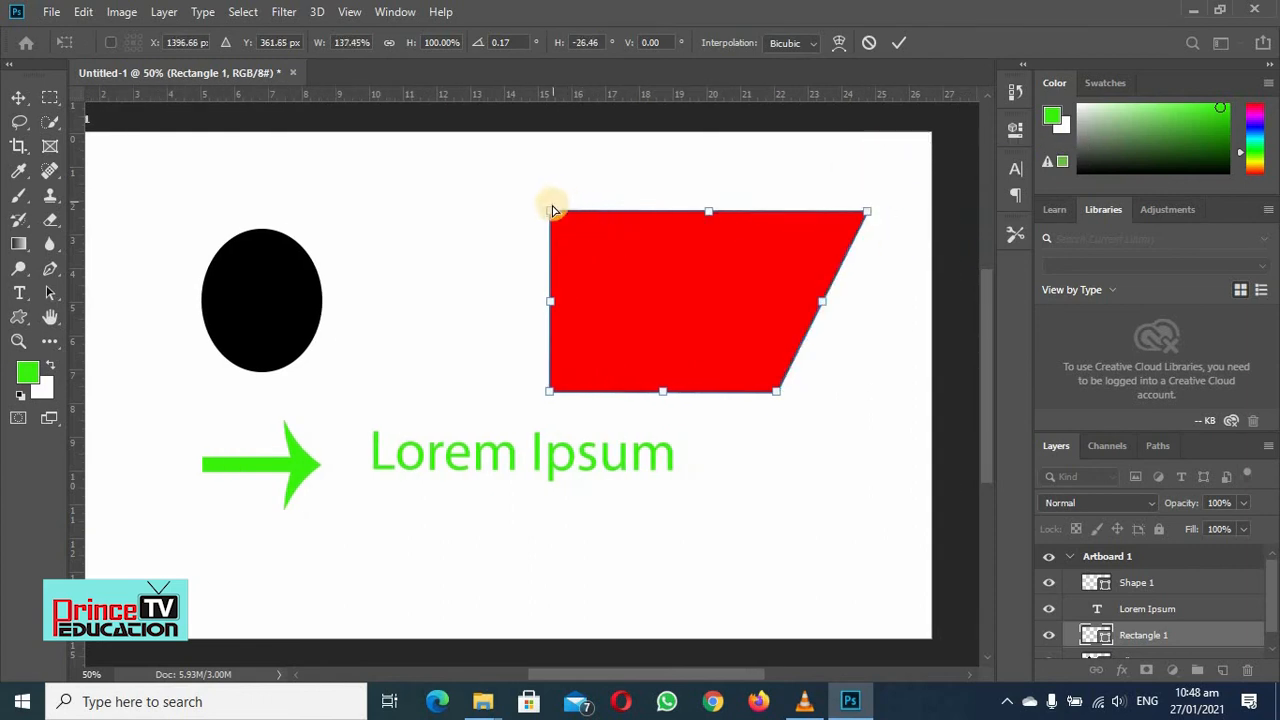
left_click_drag(550, 211, 436, 211)
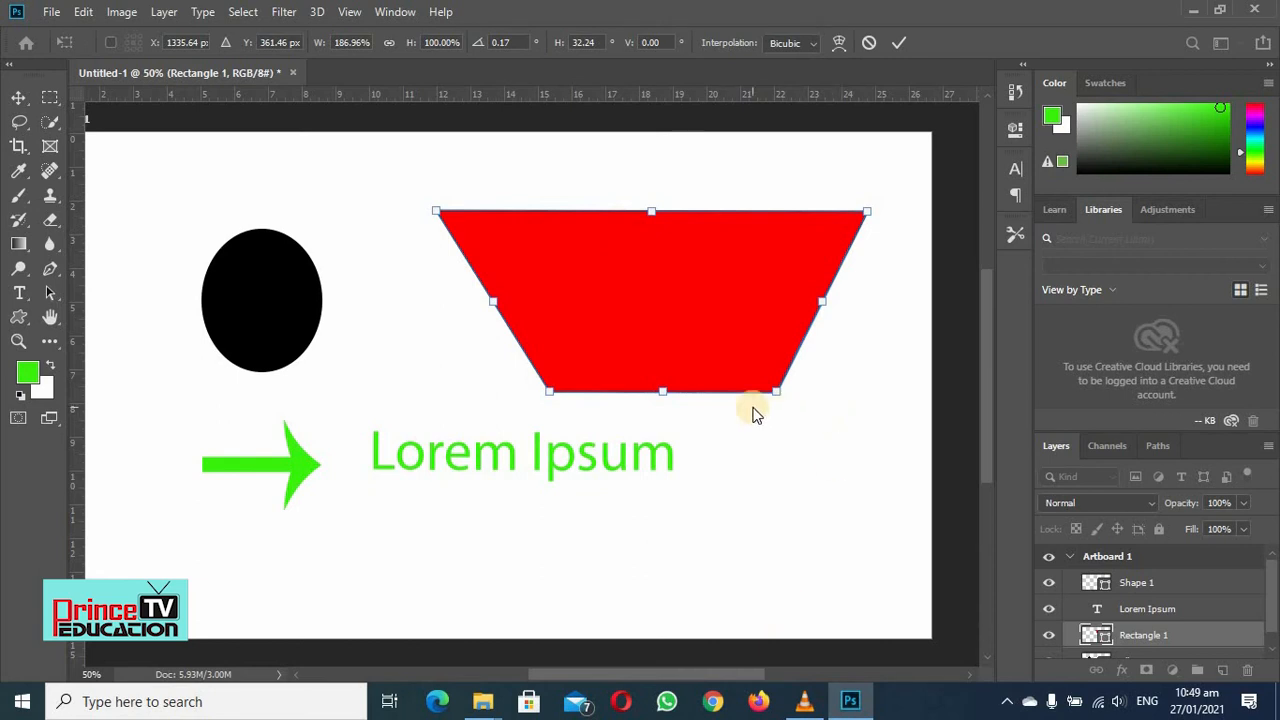
left_click_drag(779, 393, 797, 499)
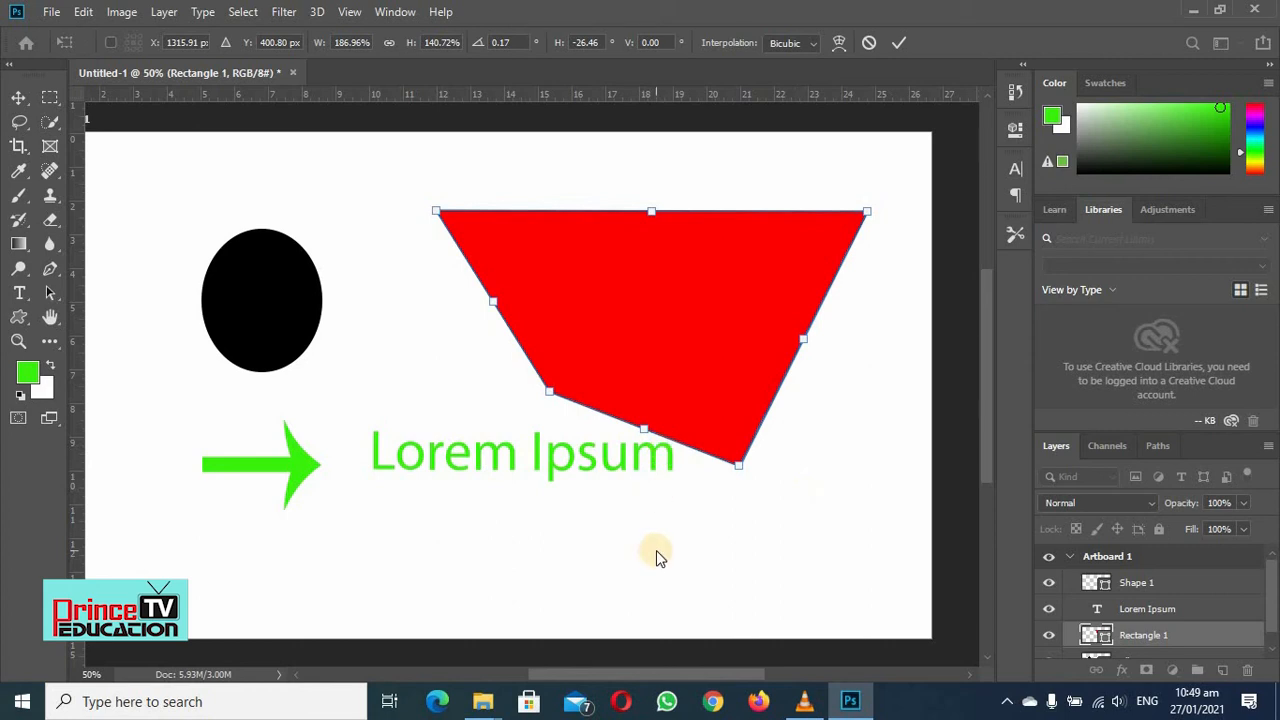
left_click(692, 390)
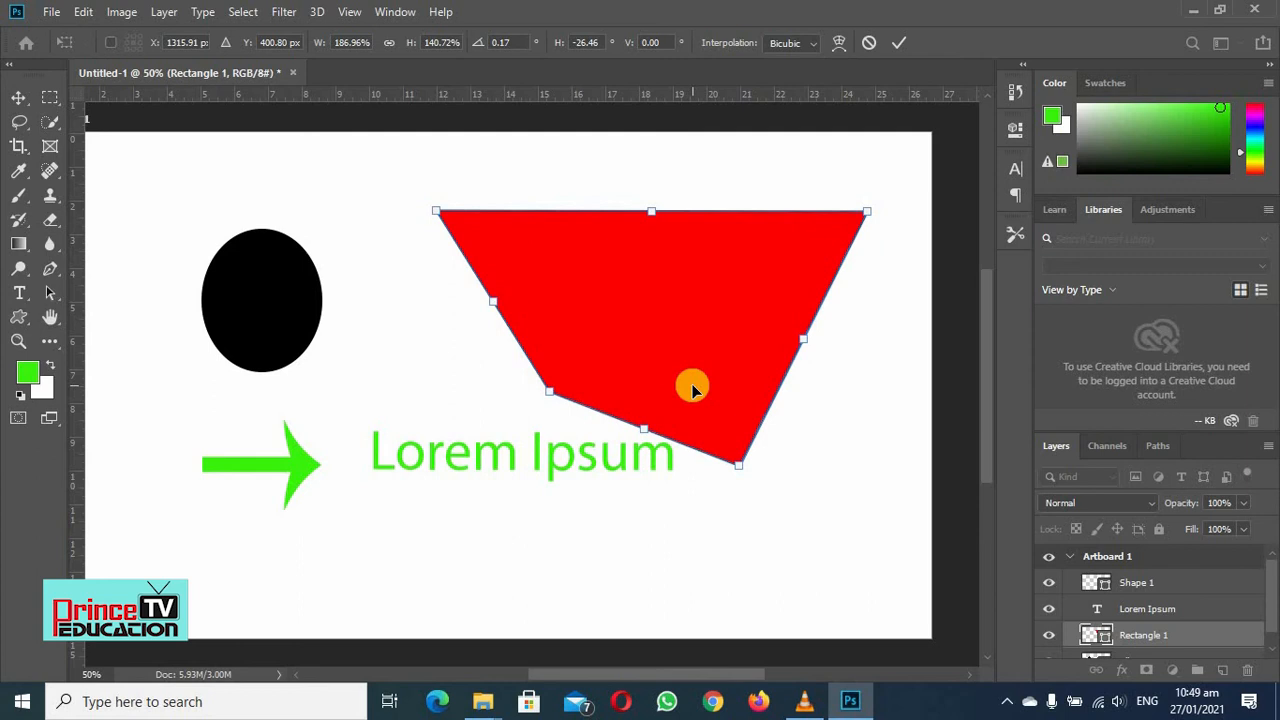
right_click(693, 390)
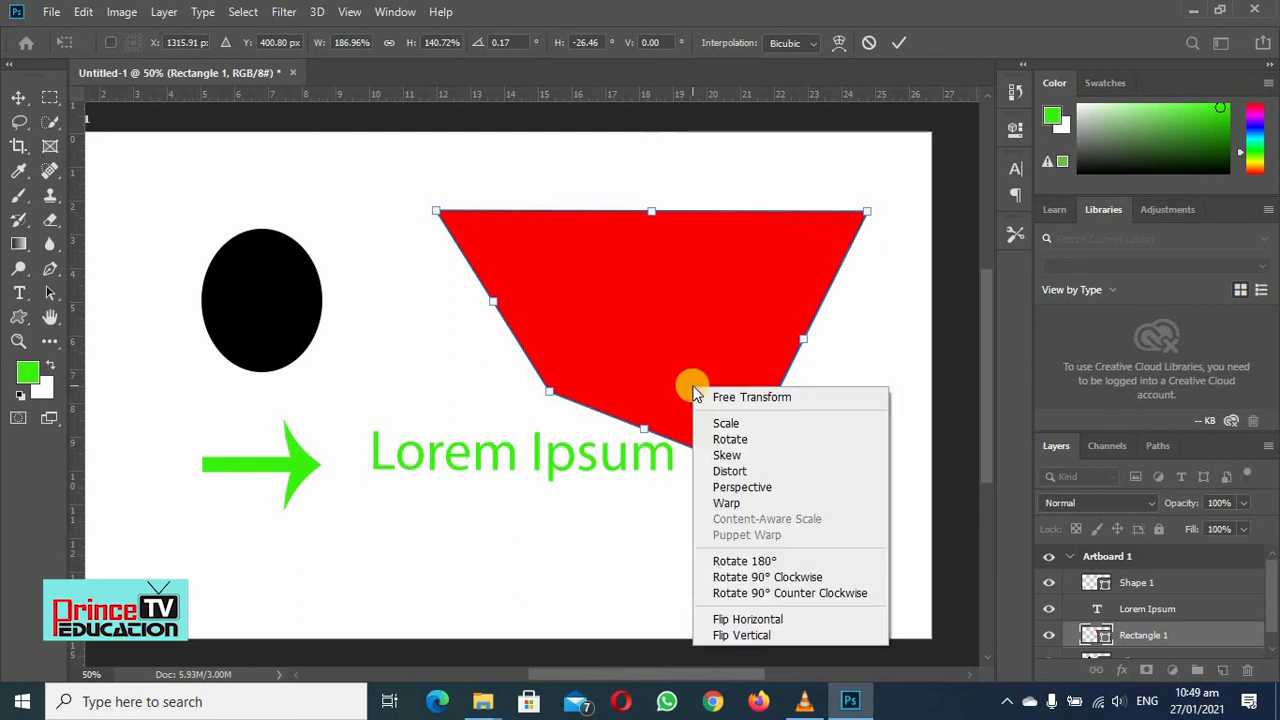
left_click(533, 510)
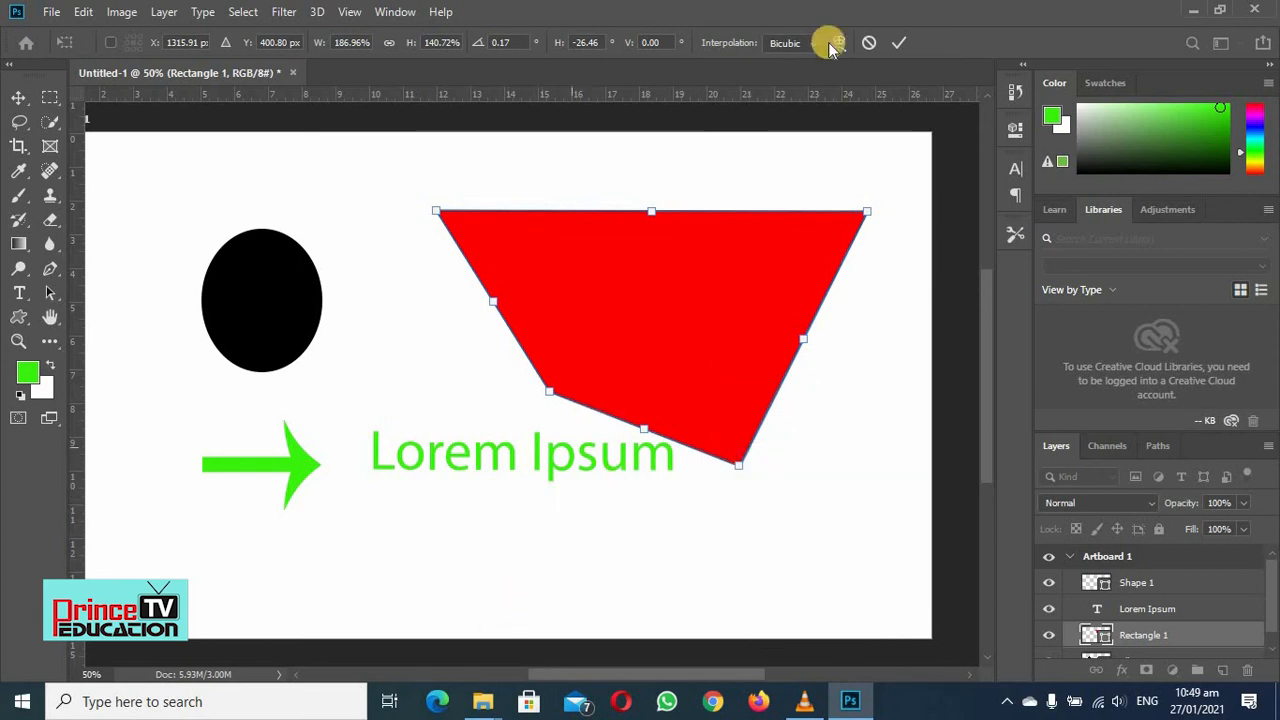
left_click(866, 46)
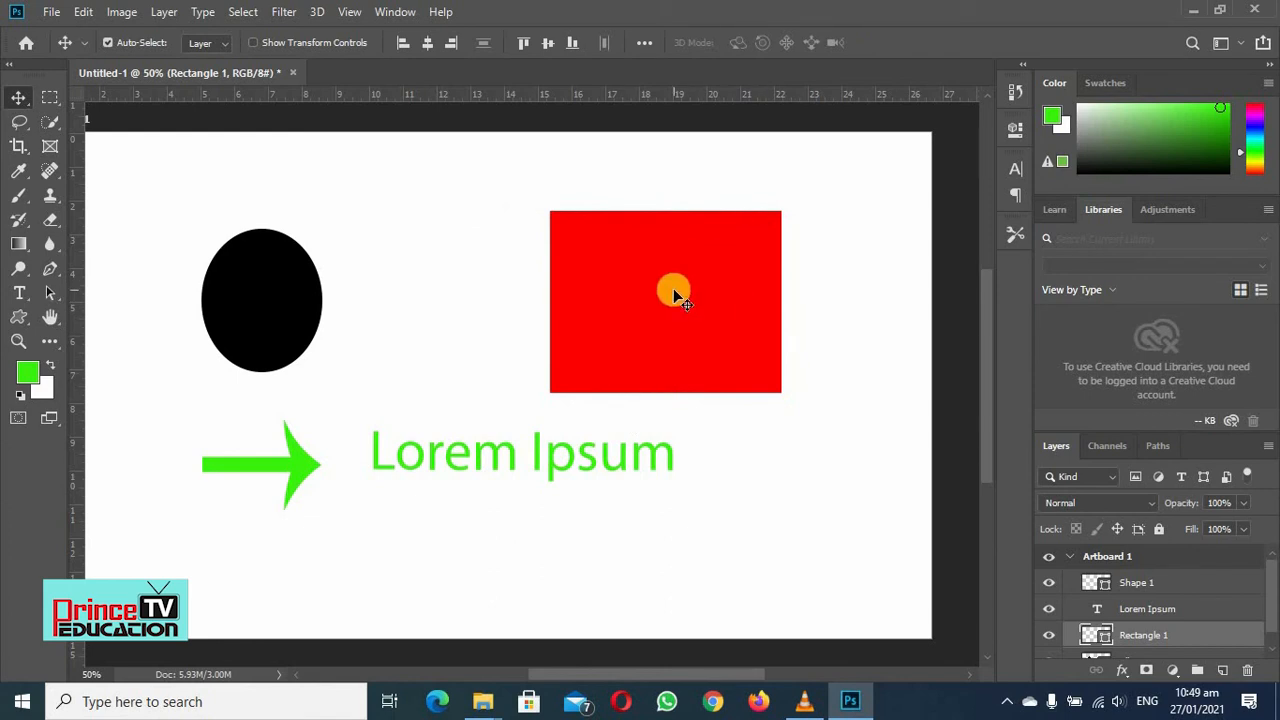
Step: Try distorting the red rectangle, pulling its lower-right corner outward, nudging the upper-right corner down and moving the upper-left corner outward
key("ctrl+t")
right_click(677, 294)
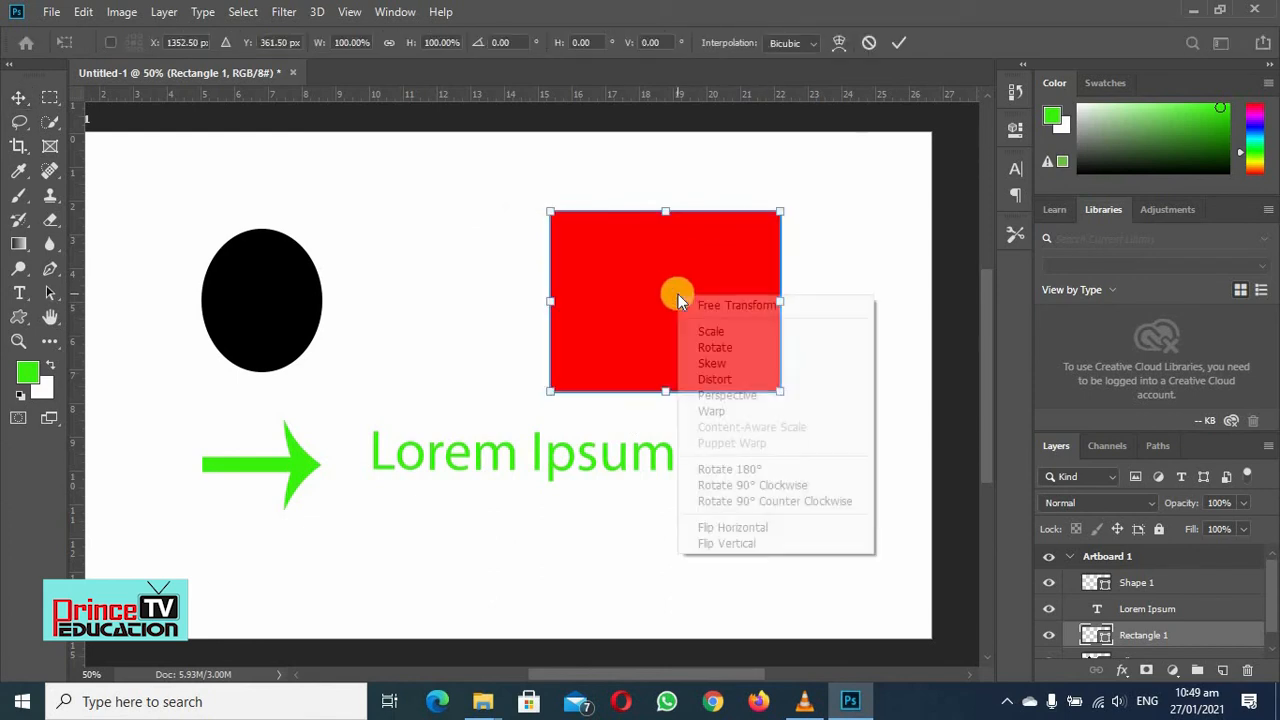
left_click(714, 380)
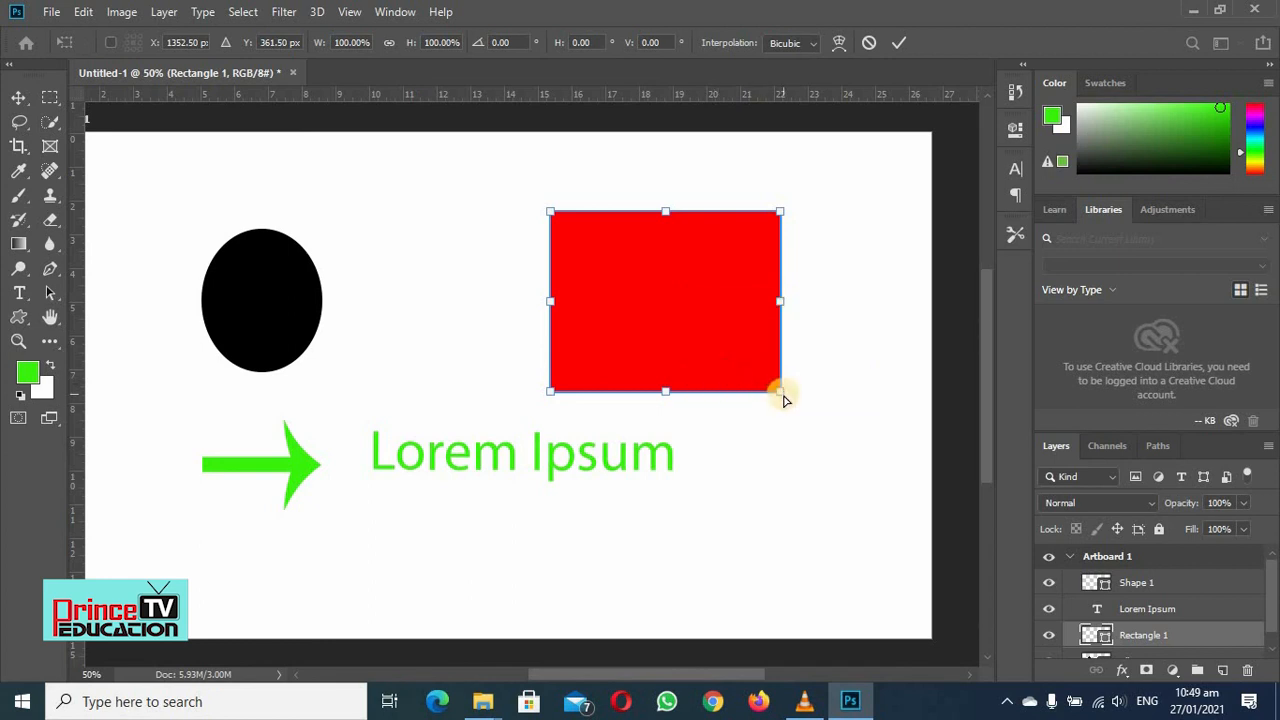
mouse_move(782, 396)
left_mouse_down()
mouse_move(837, 466)
mouse_move(803, 385)
left_mouse_up()
mouse_move(780, 216)
left_mouse_down()
mouse_move(801, 188)
mouse_move(784, 215)
left_mouse_up()
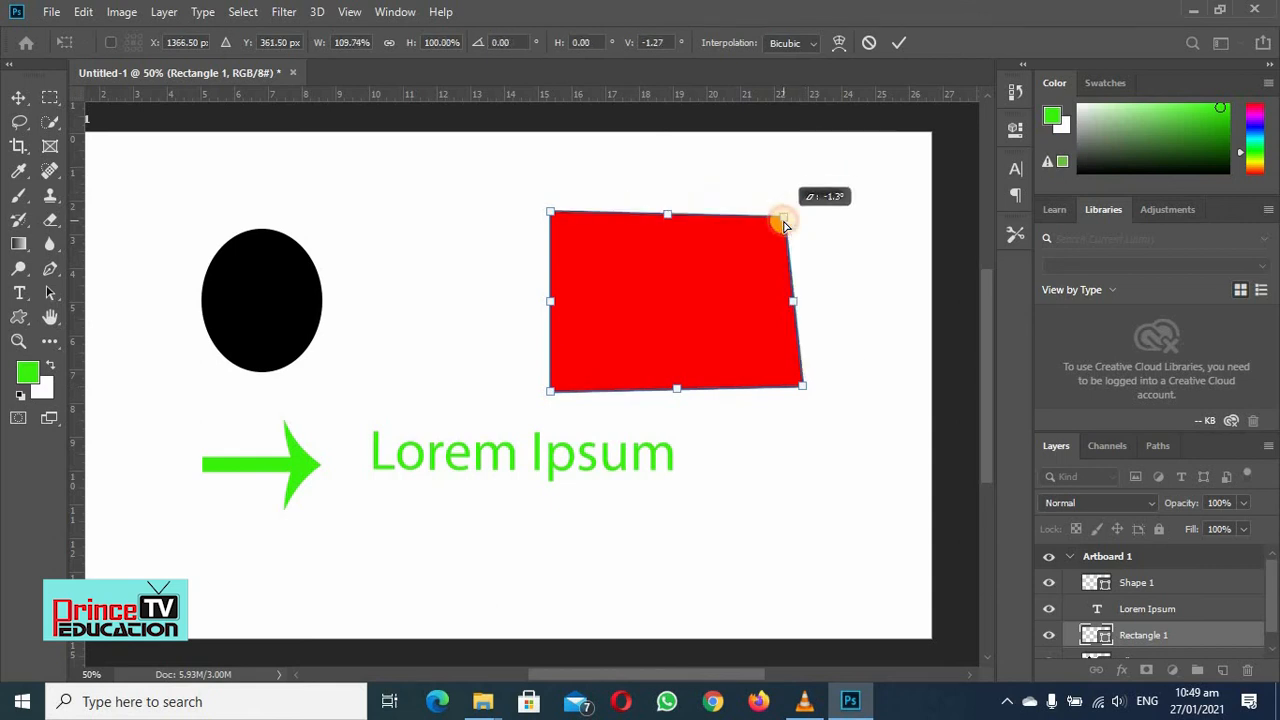
mouse_move(551, 211)
left_mouse_down()
mouse_move(503, 200)
mouse_move(541, 206)
left_mouse_up()
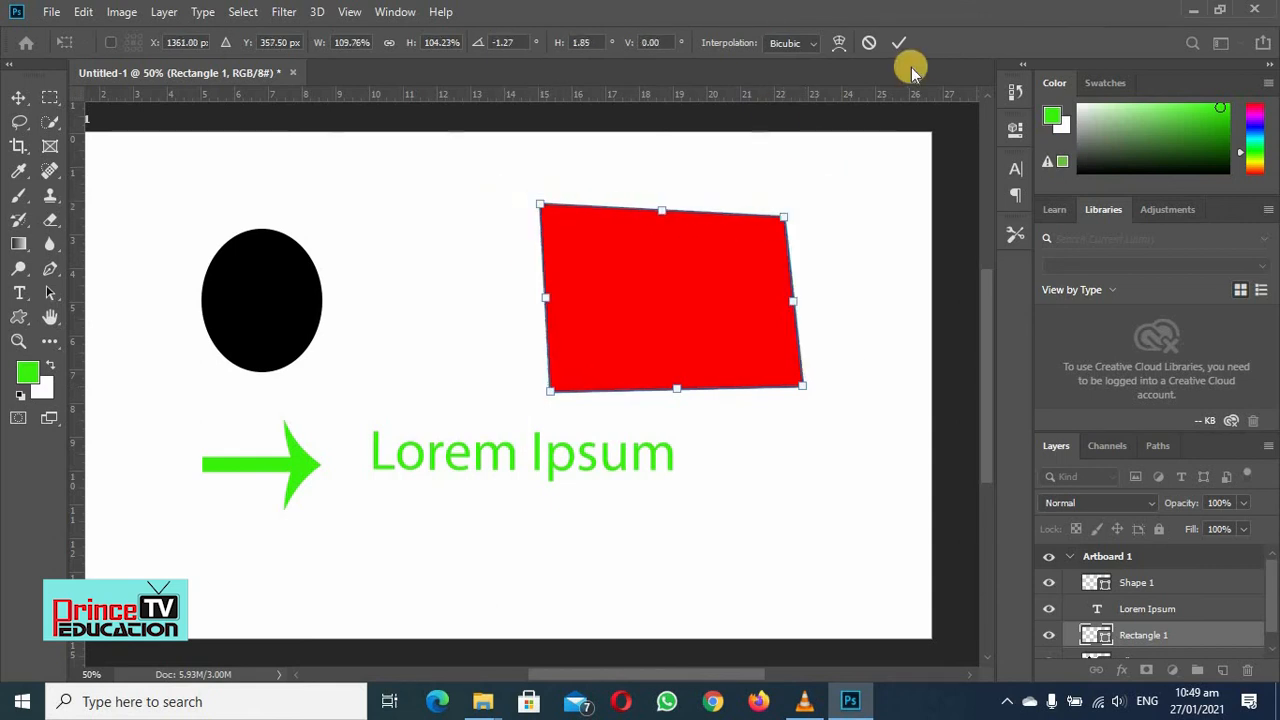
left_click(870, 44)
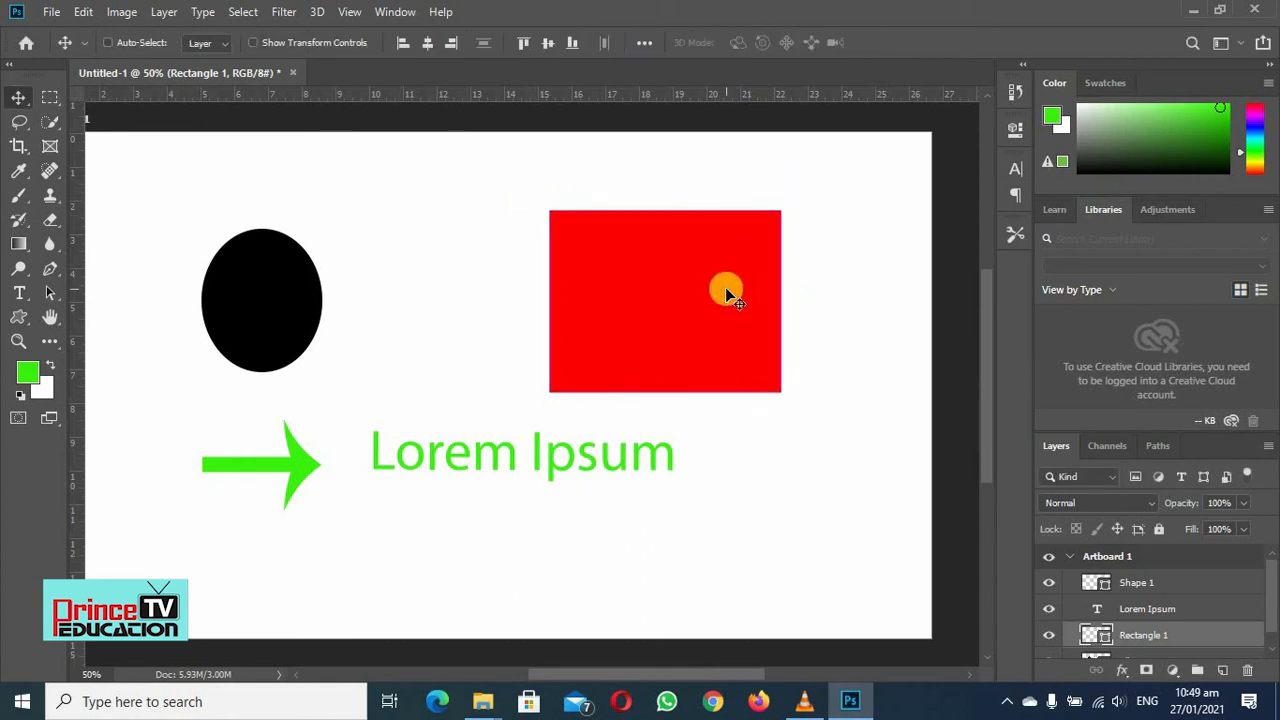
Step: Scale the red rectangle up proportionally to about 123% from its upper-right corner with Free Transform
key("ctrl+t")
left_click_drag(777, 209, 832, 168)
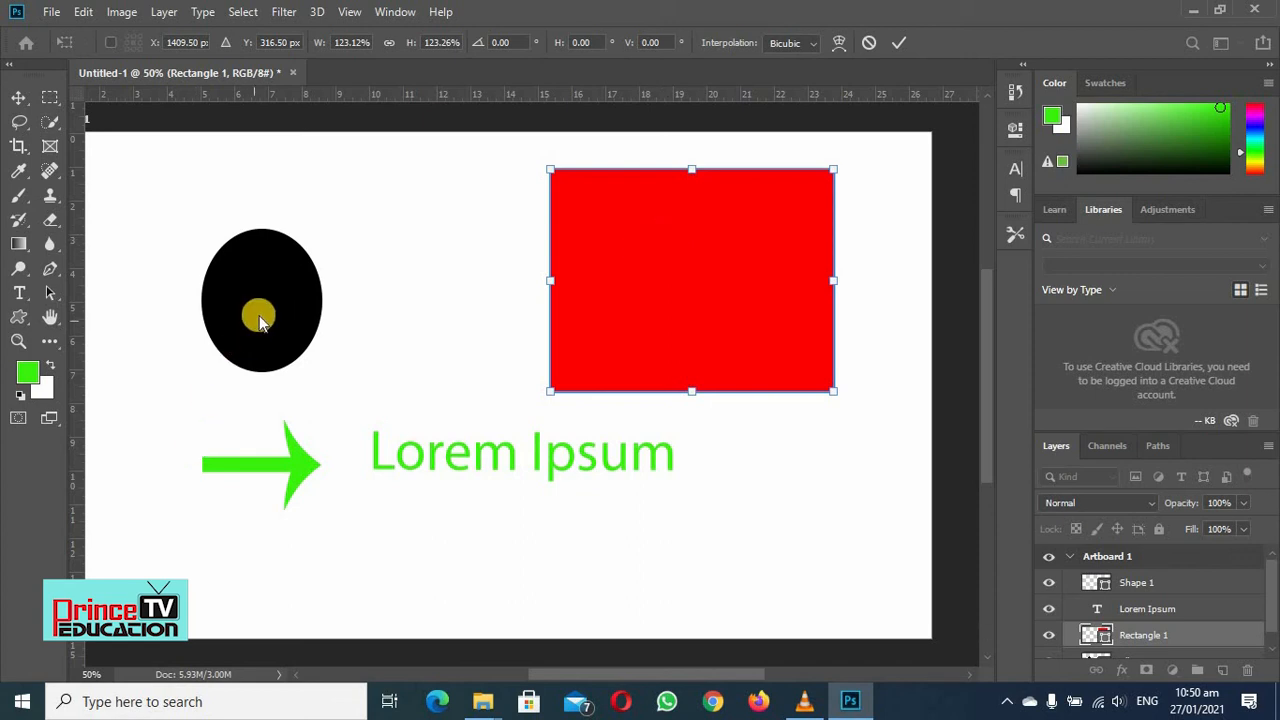
key("Return")
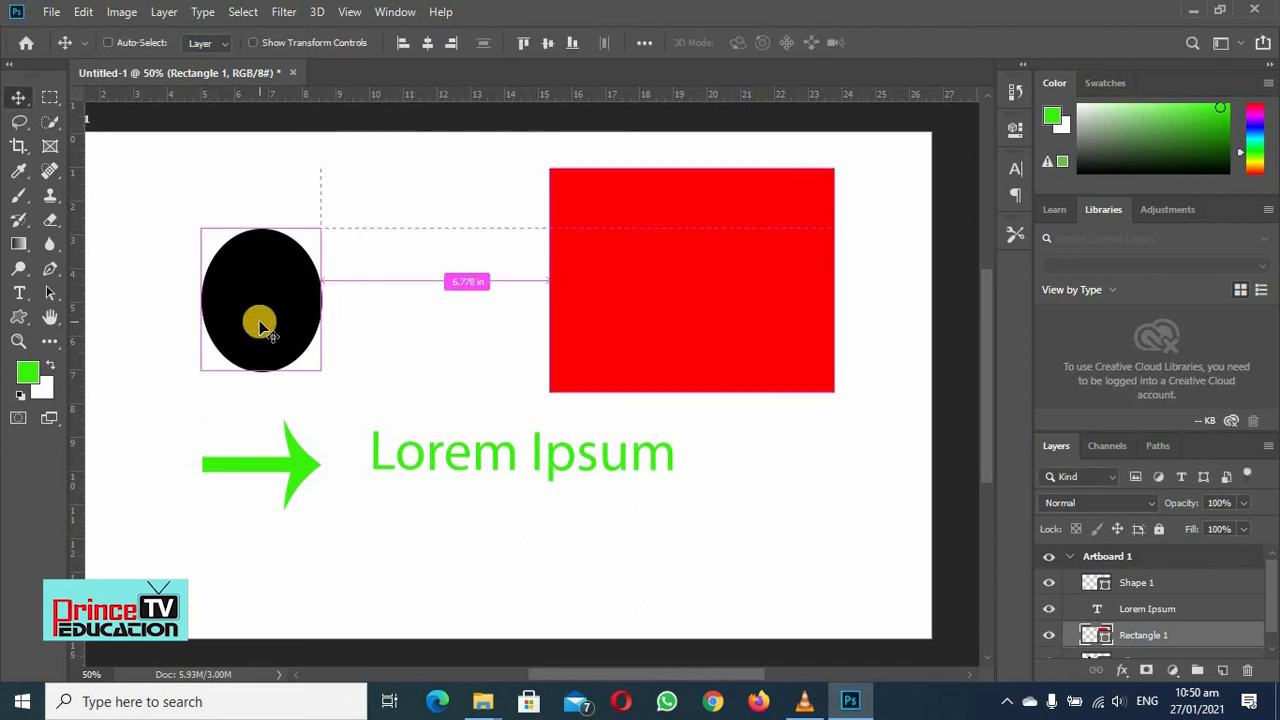
key("ctrl+t")
key("Return")
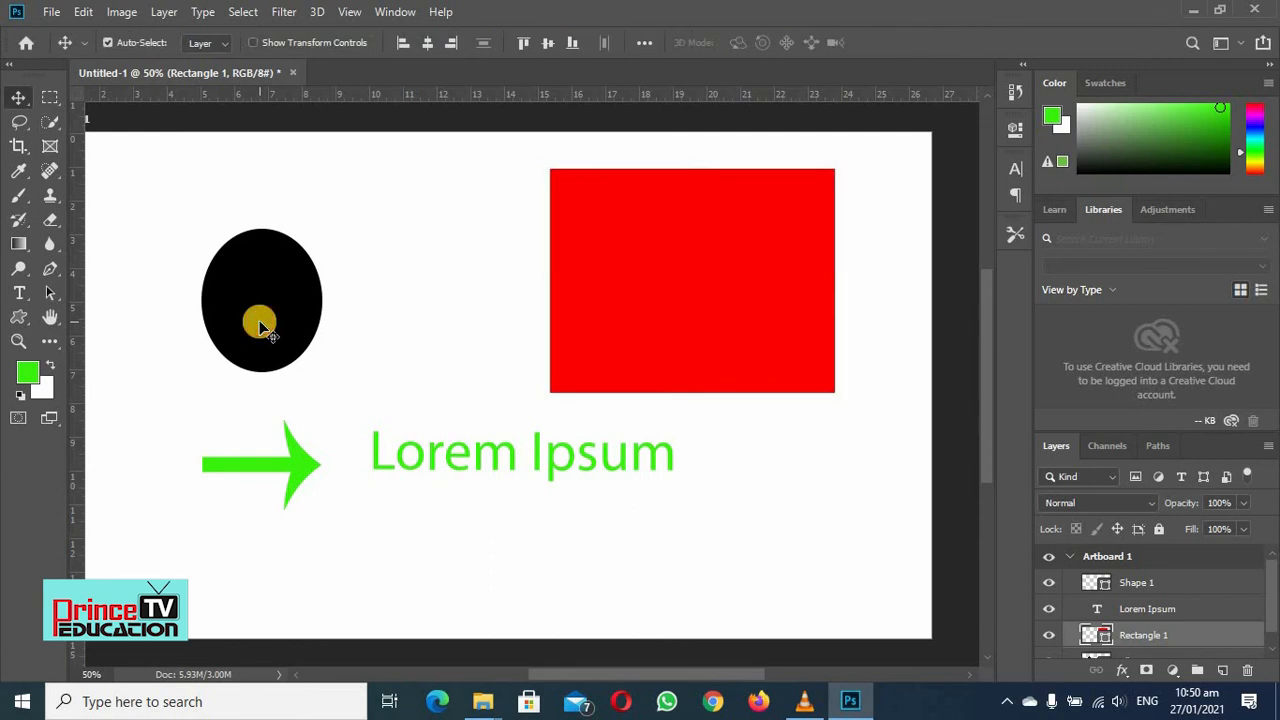
key("ctrl+t")
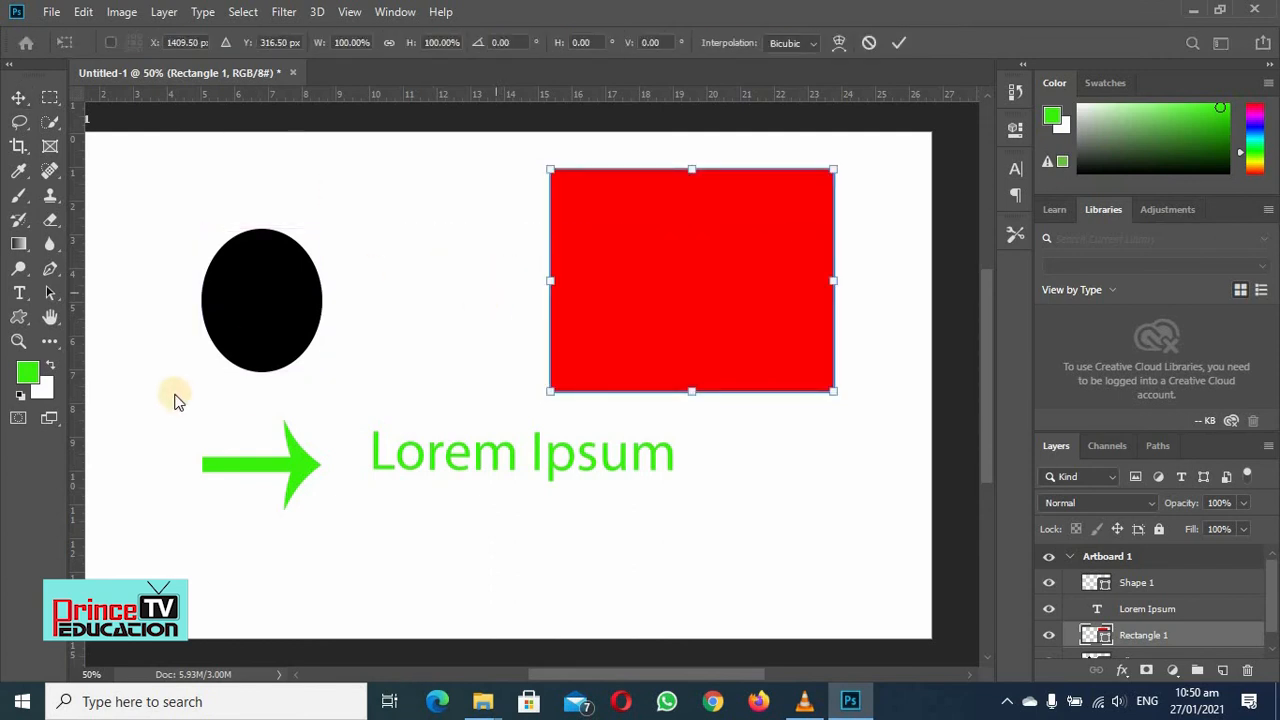
left_click(898, 42)
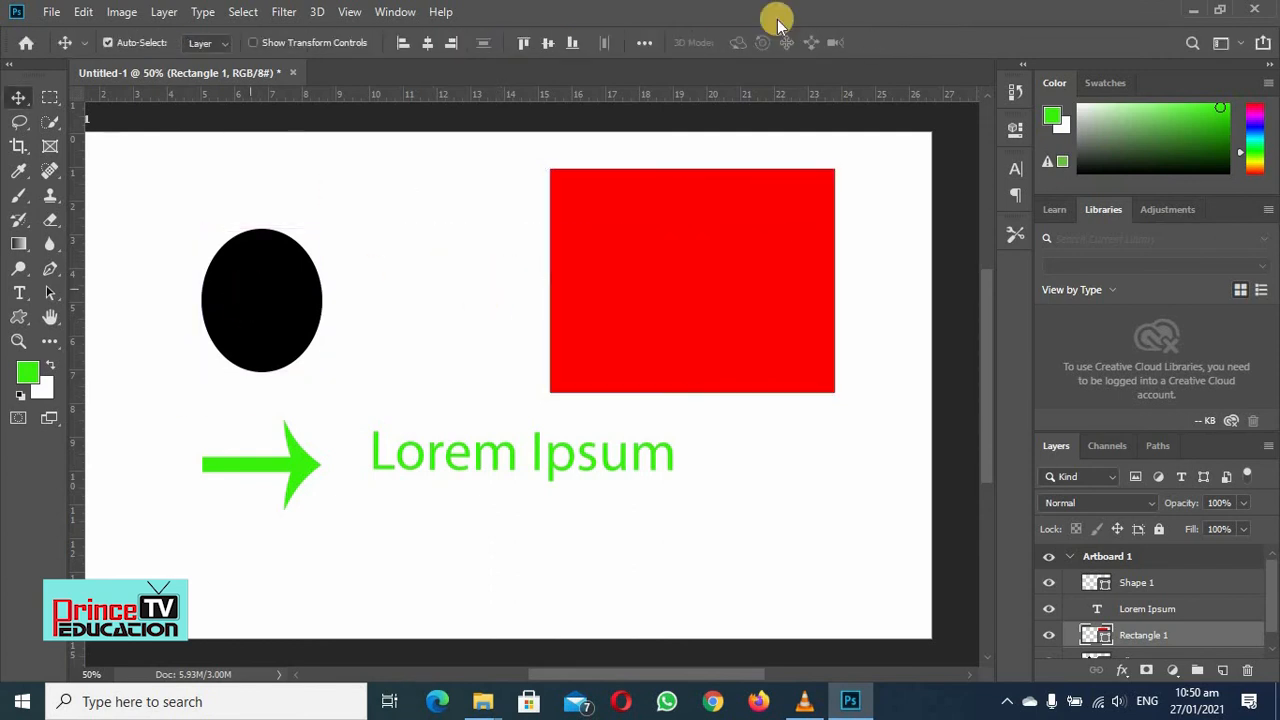
Step: Distort the black ellipse by pulling its lower-right corner outward until its width is about 130%
left_click(250, 300)
key("ctrl+t")
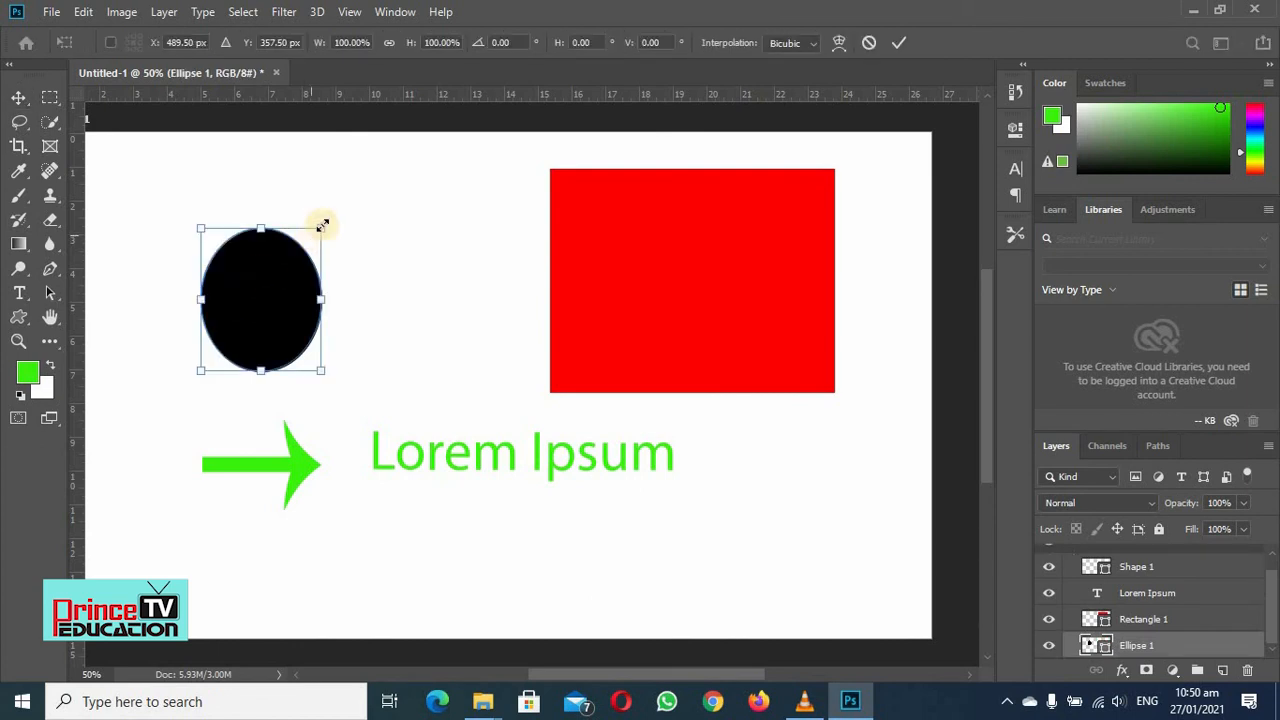
right_click(268, 302)
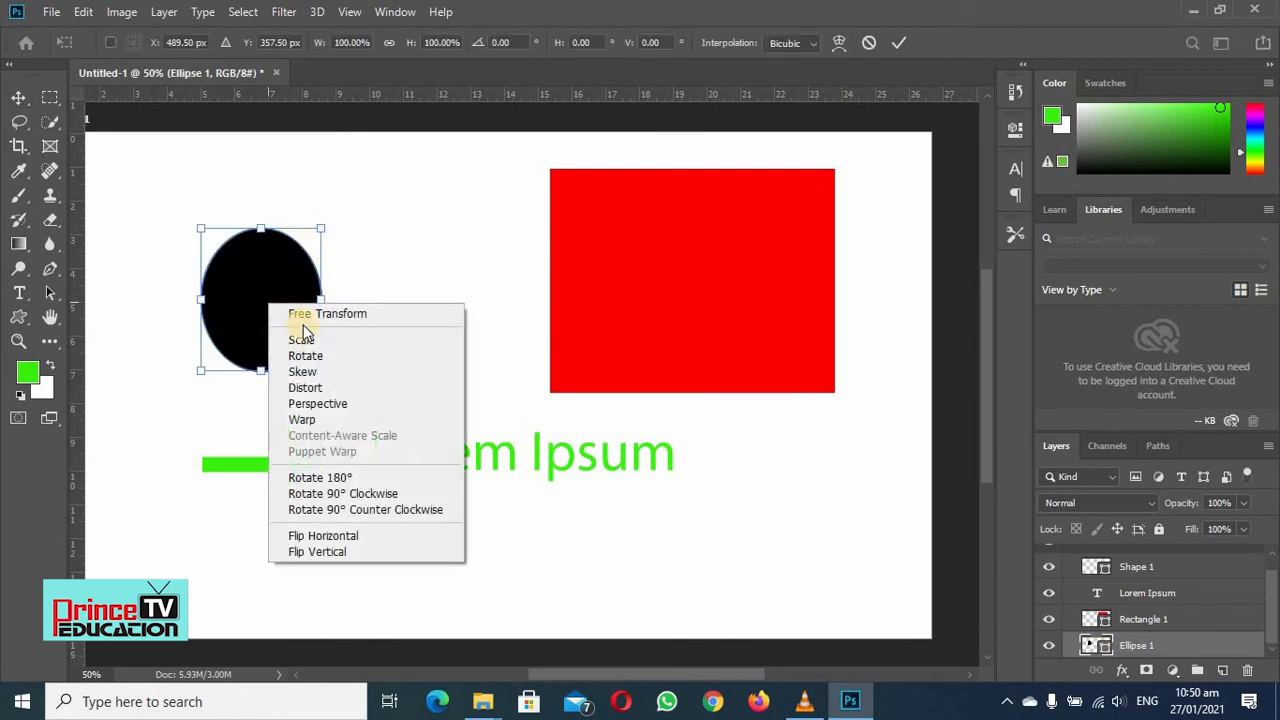
left_click(304, 386)
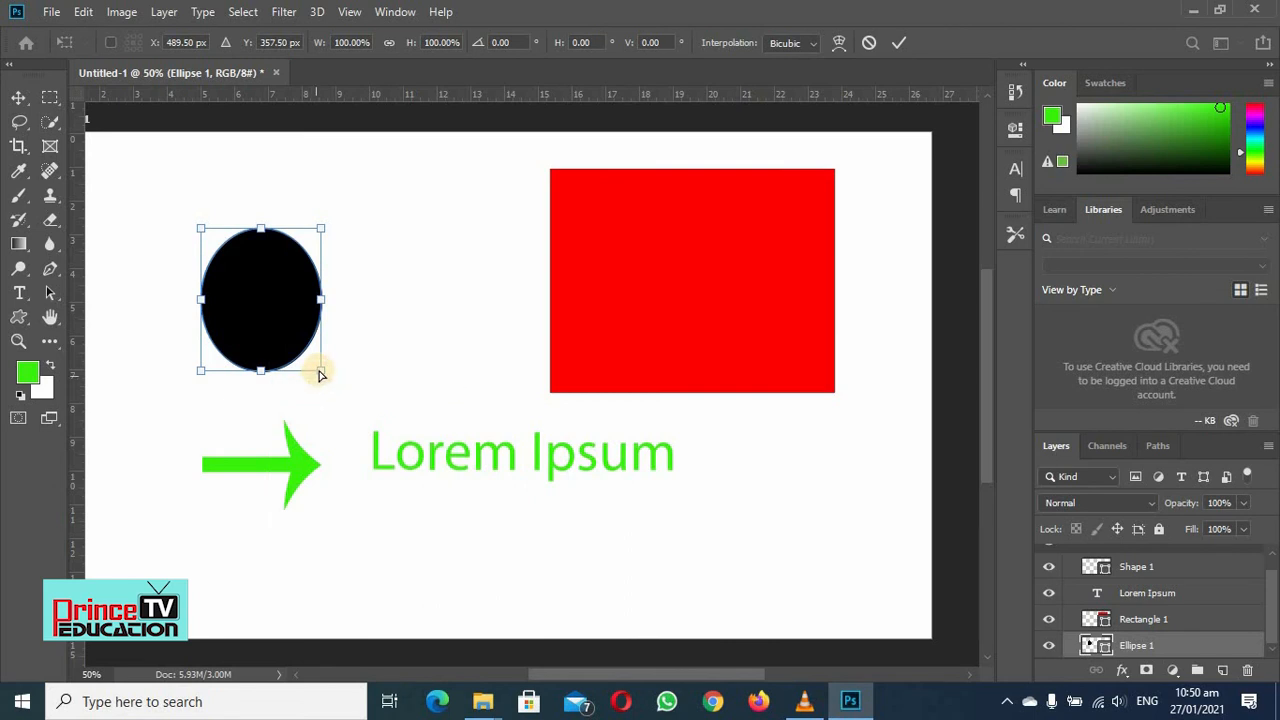
left_click_drag(320, 370, 349, 366)
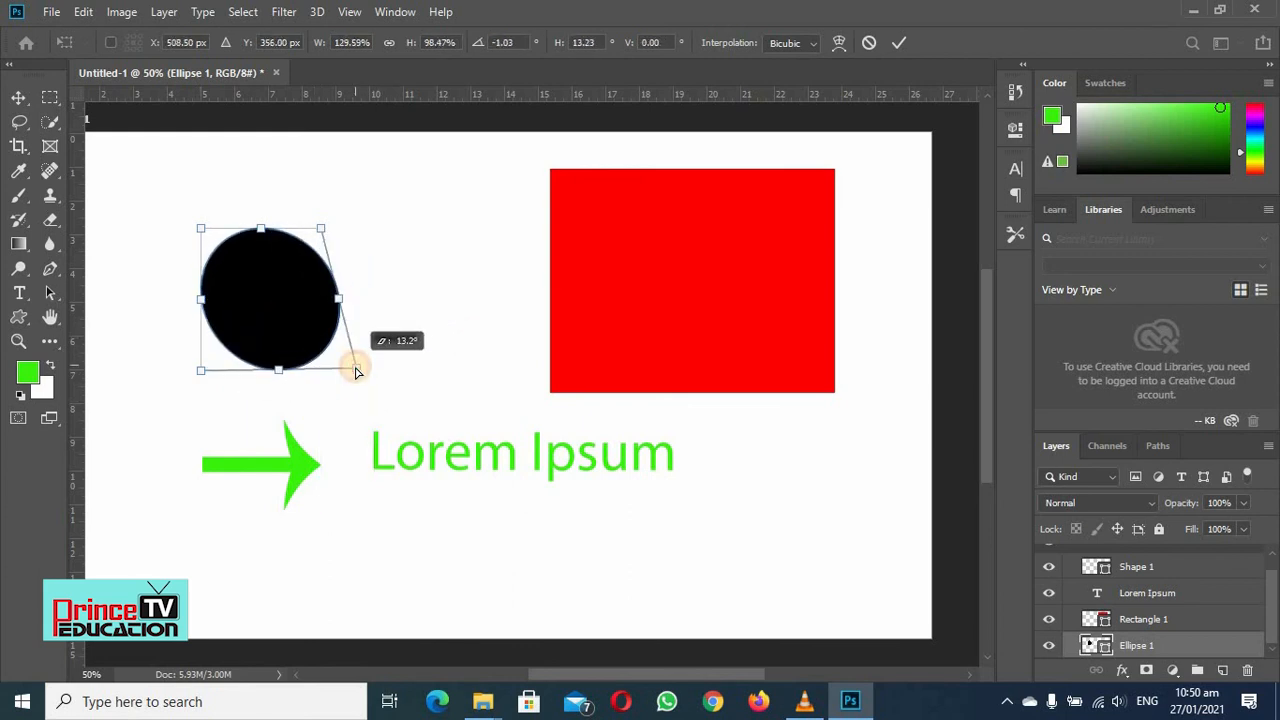
Step: Apply a Perspective transform to the red rectangle, narrowing its bottom edge to a skew of about -24.4°
left_click(674, 308)
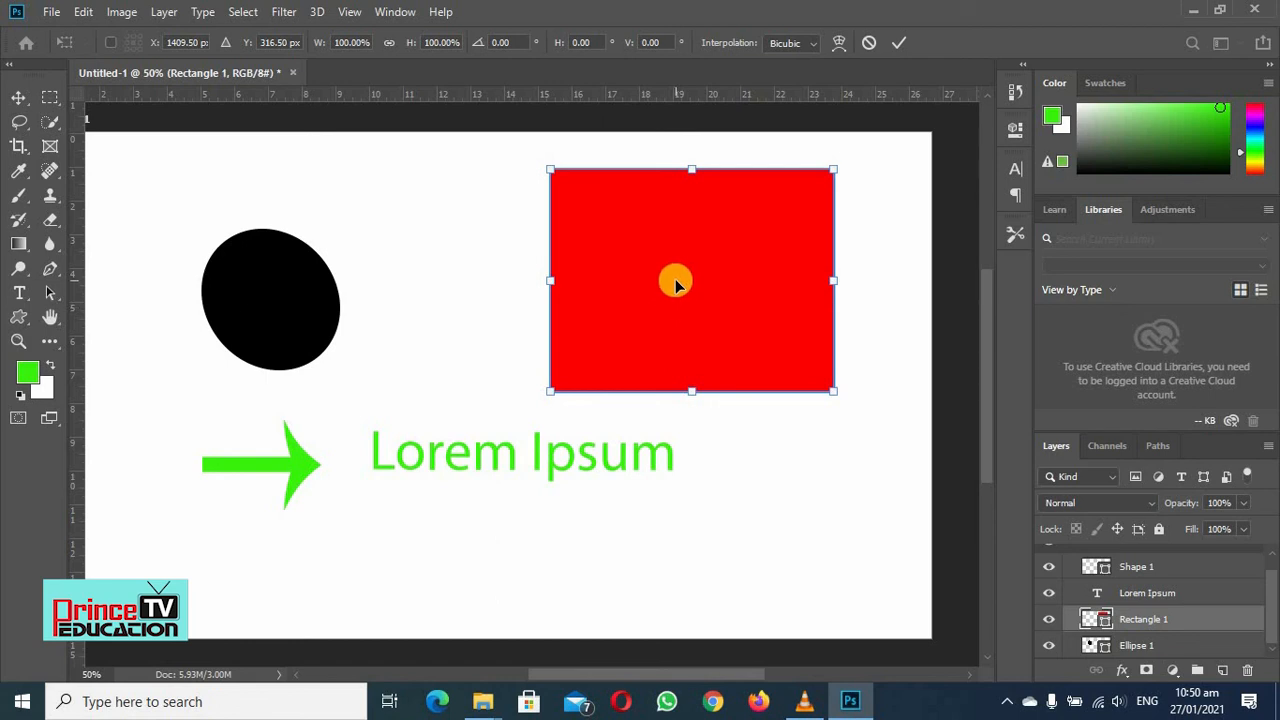
right_click(676, 284)
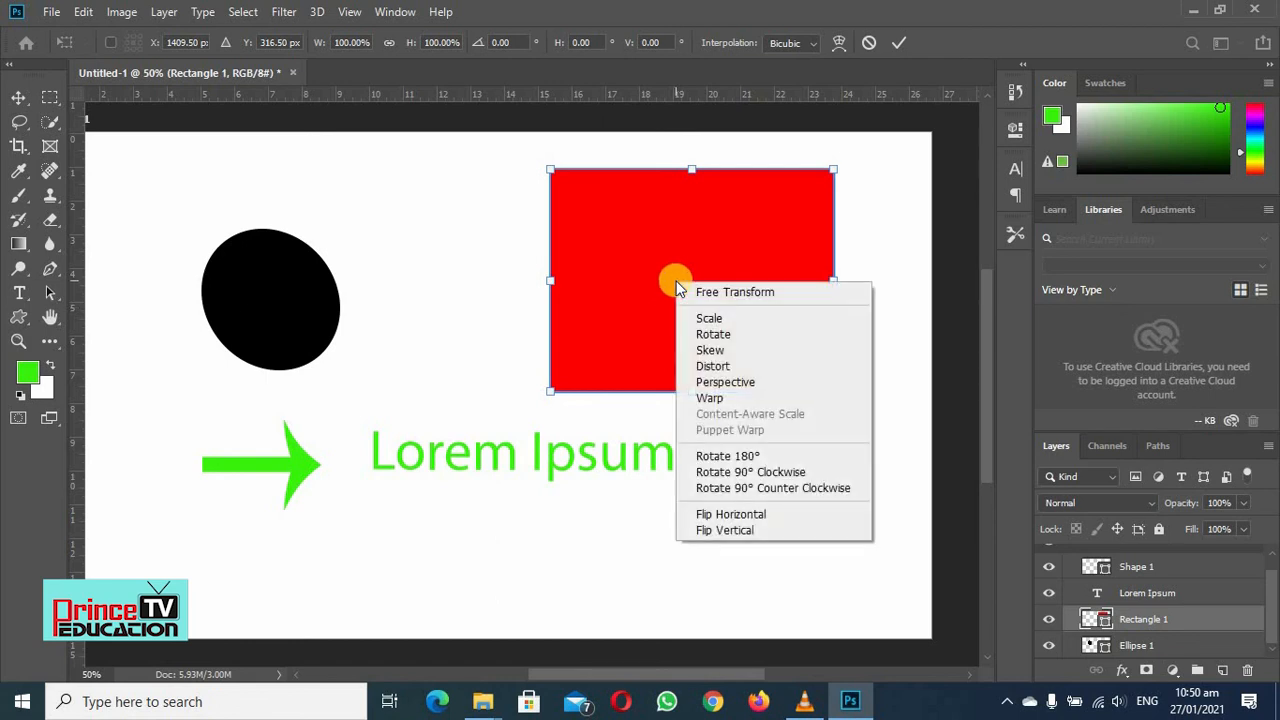
left_click(714, 373)
right_click(685, 320)
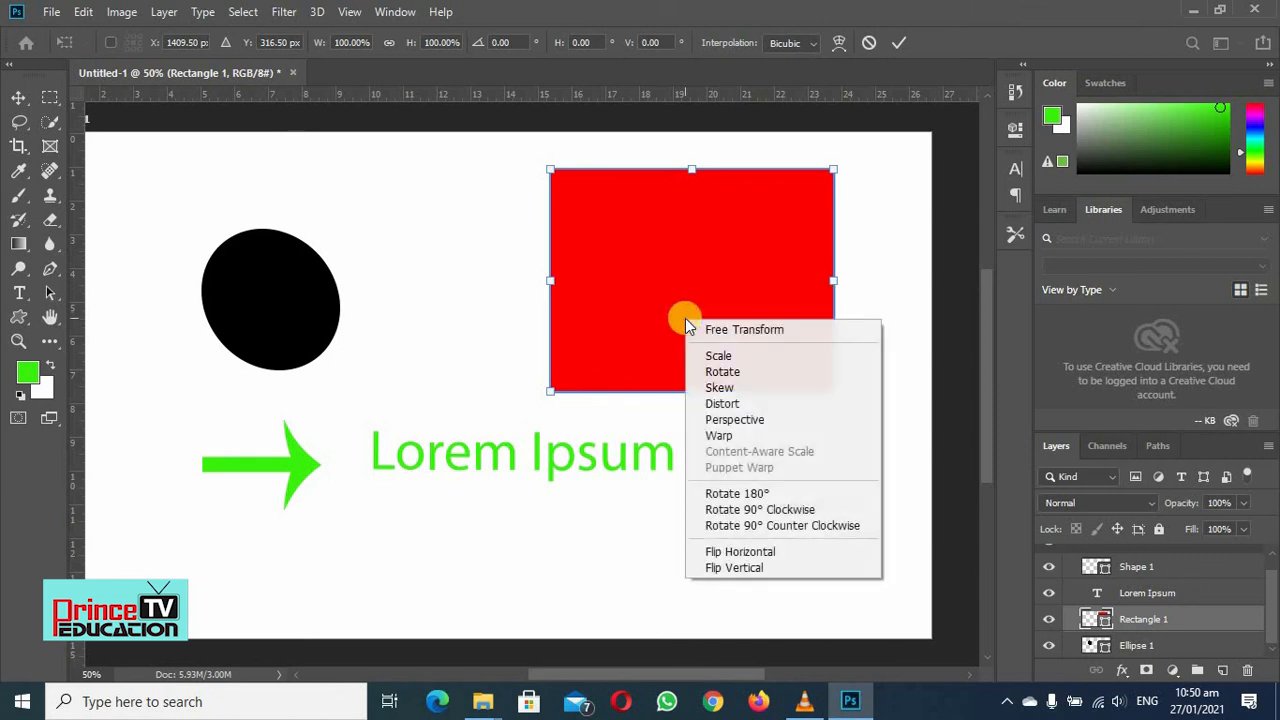
left_click(727, 422)
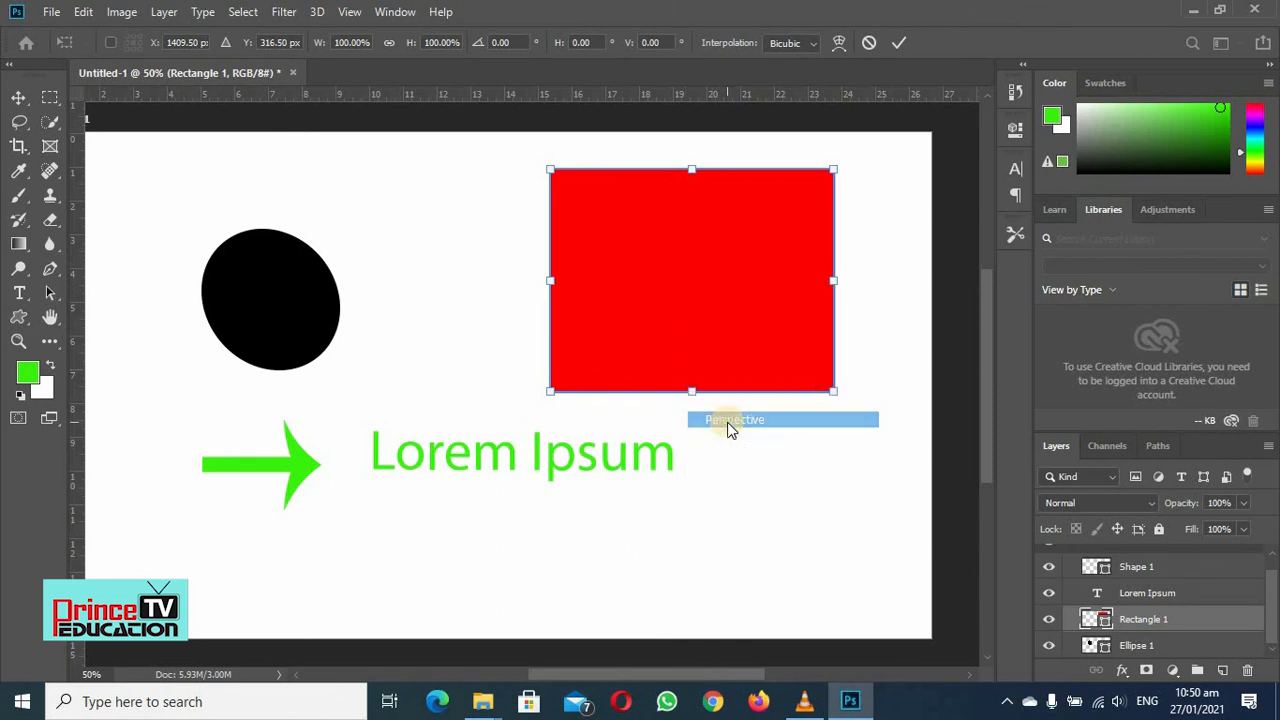
left_click_drag(536, 391, 652, 413)
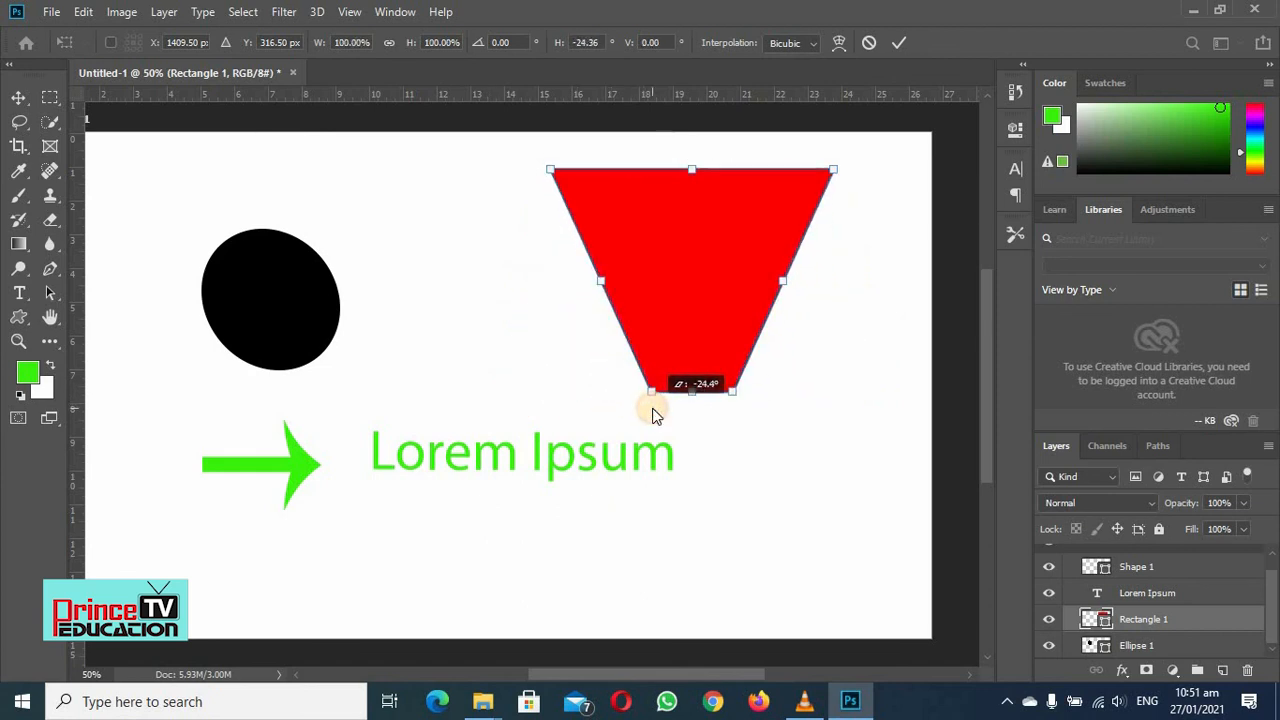
left_click_drag(652, 413, 653, 412)
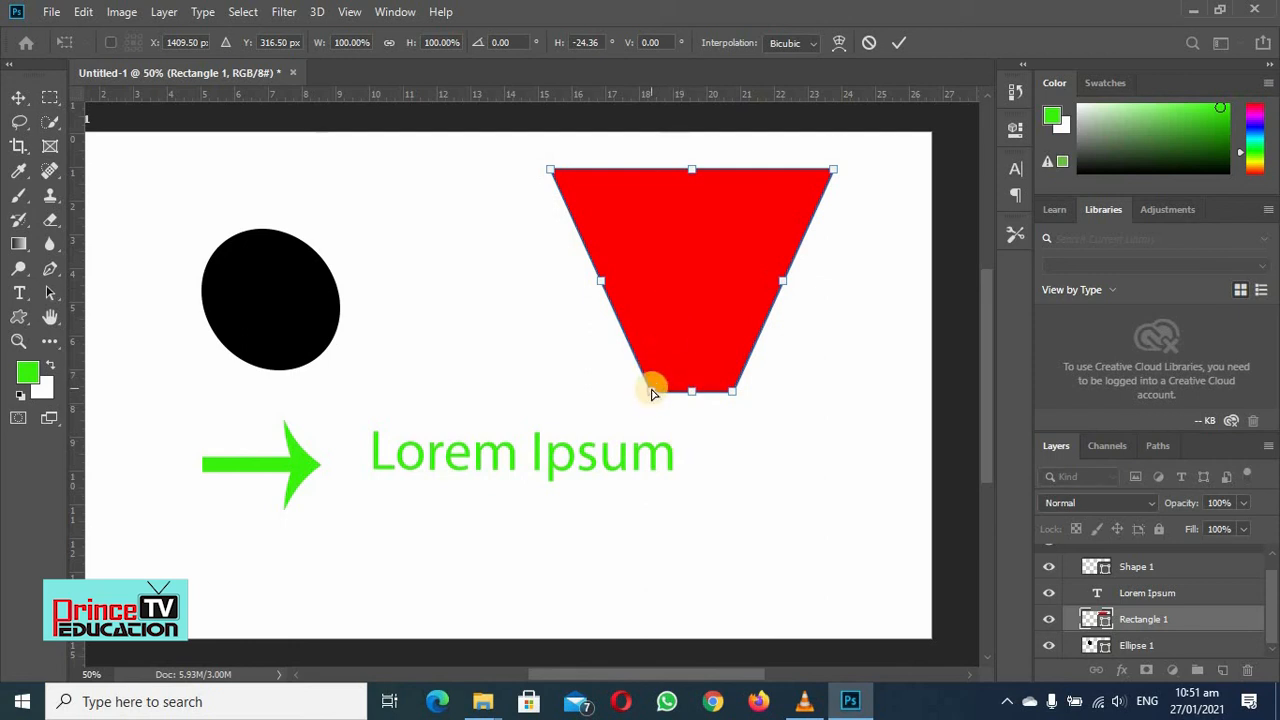
Step: Adjust the red shape's perspective into an upright trapezoid about 64% wide, with its top edge narrowed to a skew of about 14.1°
left_click_drag(651, 393, 481, 390)
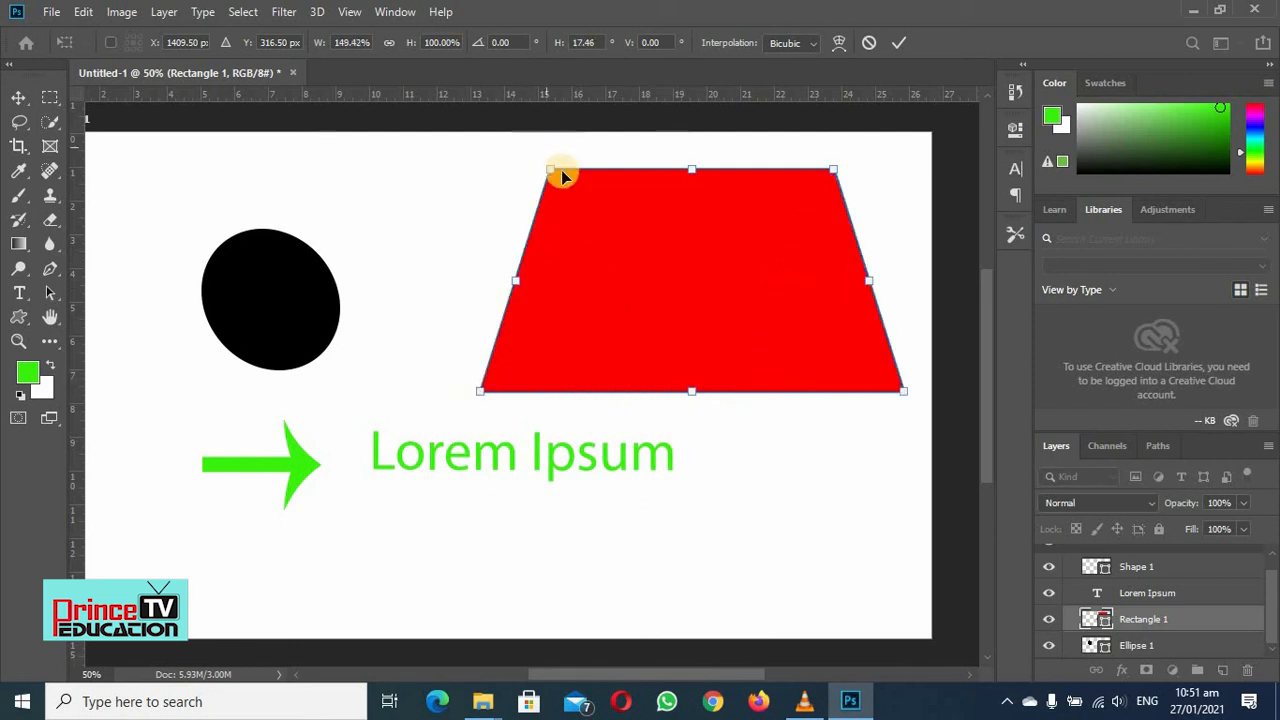
left_click_drag(552, 172, 625, 183)
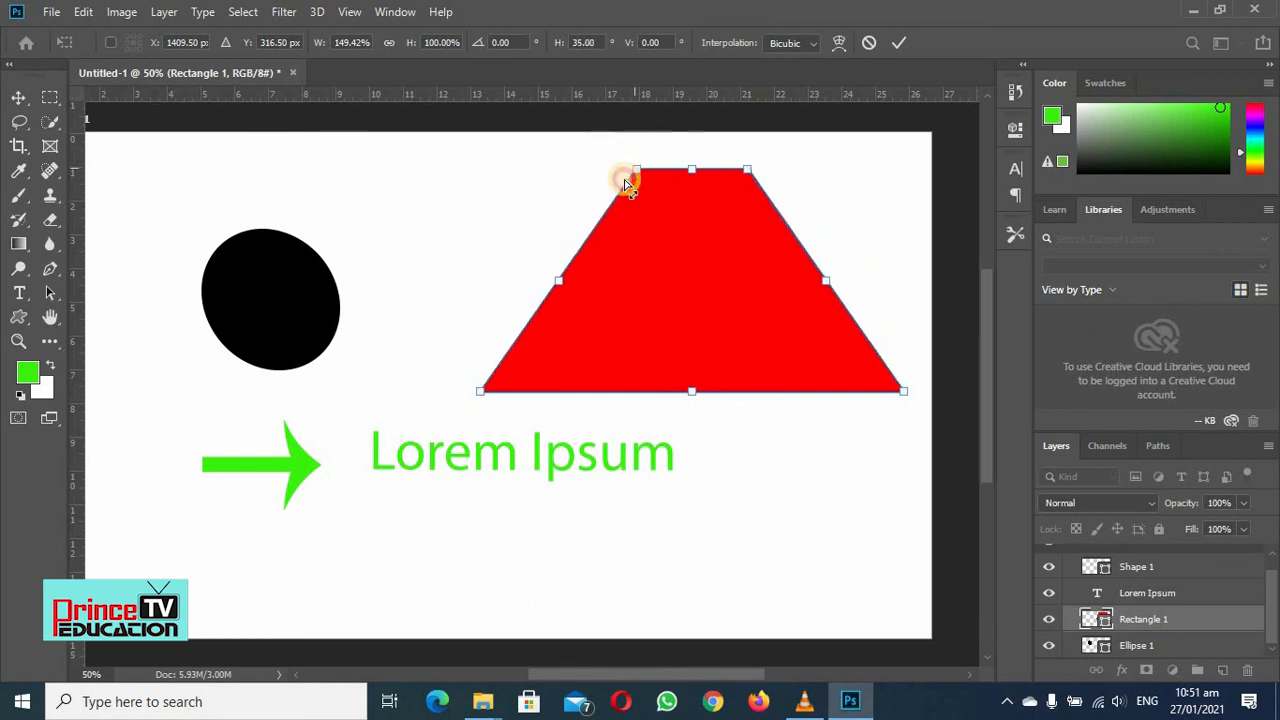
left_click_drag(480, 392, 601, 393)
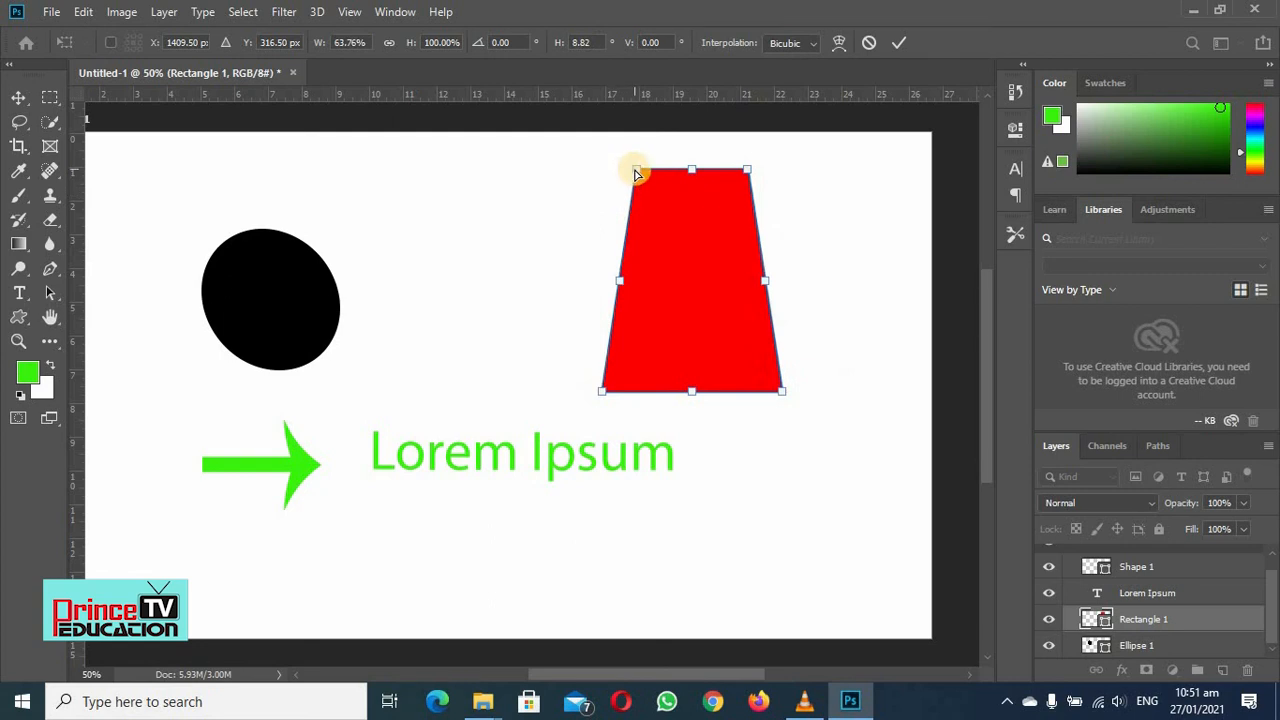
left_click_drag(637, 174, 657, 175)
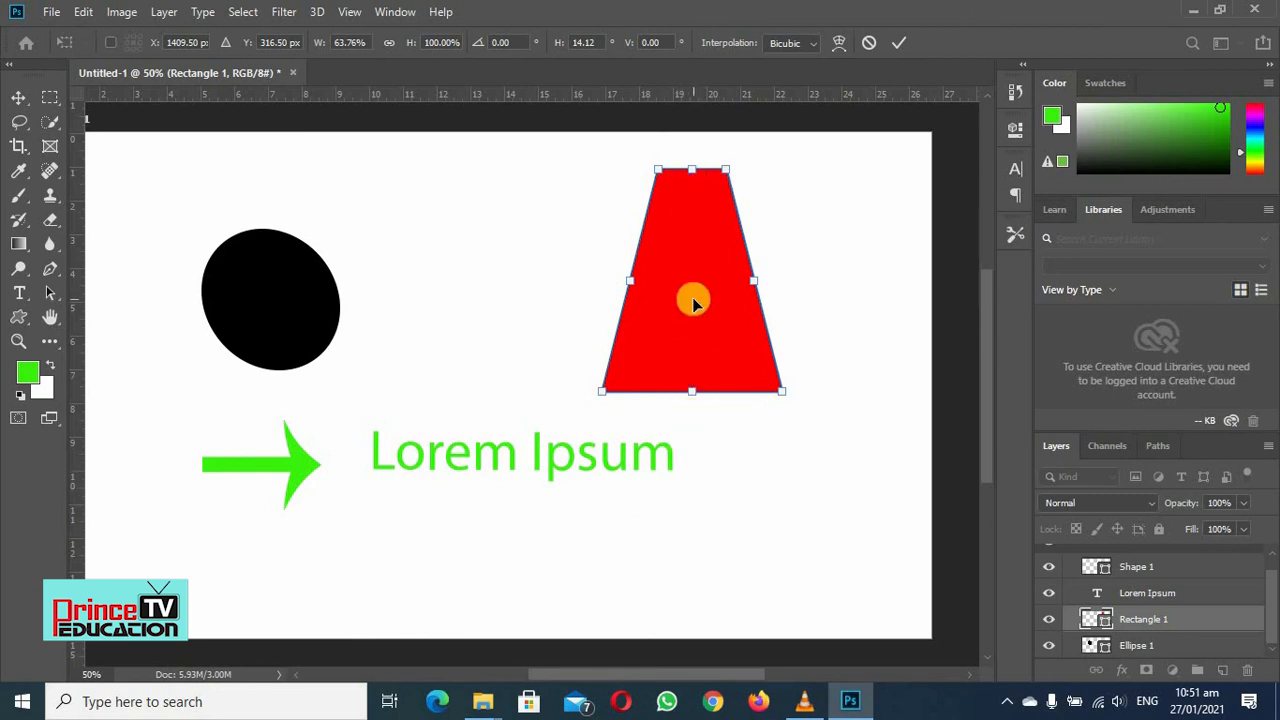
Step: Rotate the red trapezoid by 180°, 90° clockwise and 90° counterclockwise in succession
right_click(695, 247)
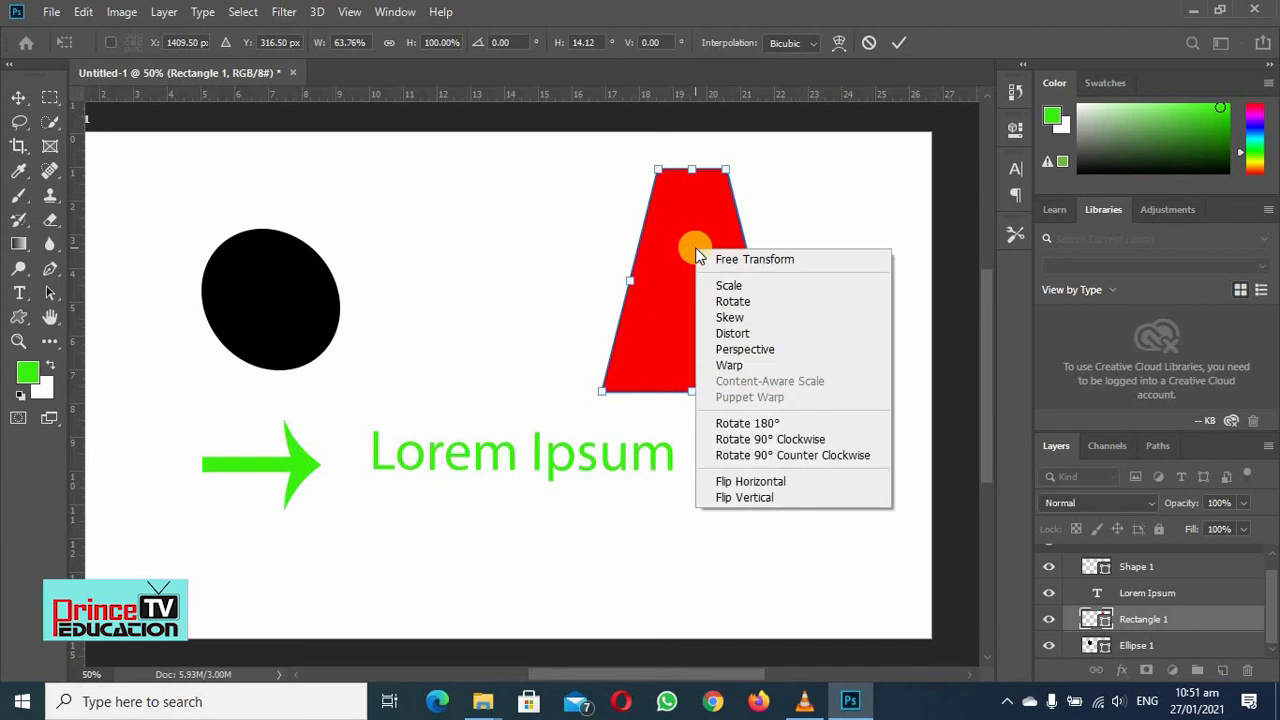
left_click(724, 425)
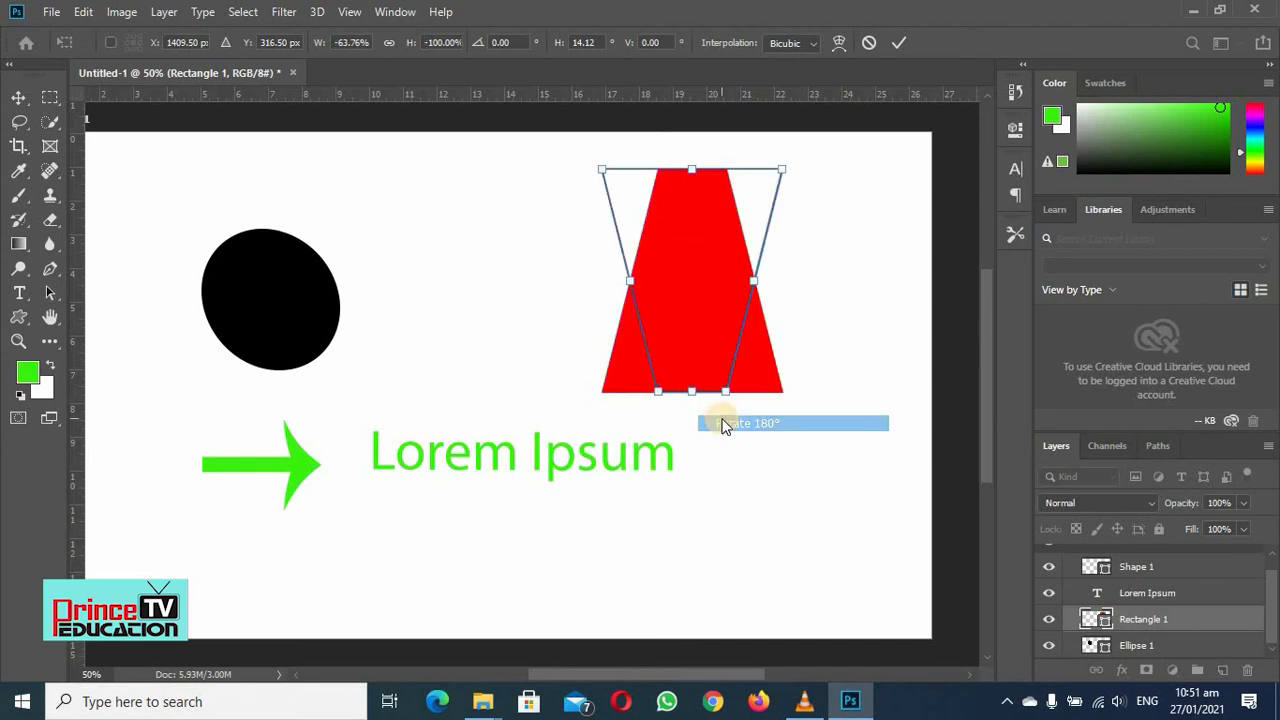
right_click(691, 293)
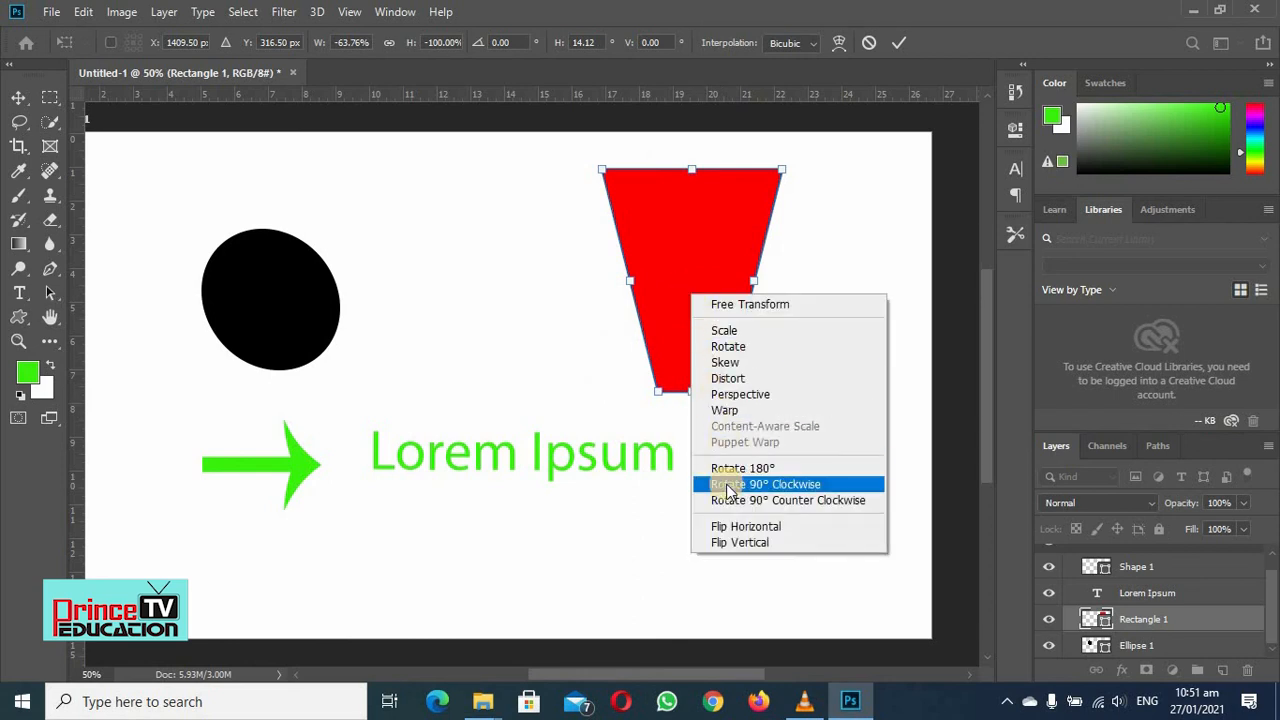
left_click(728, 486)
right_click(695, 257)
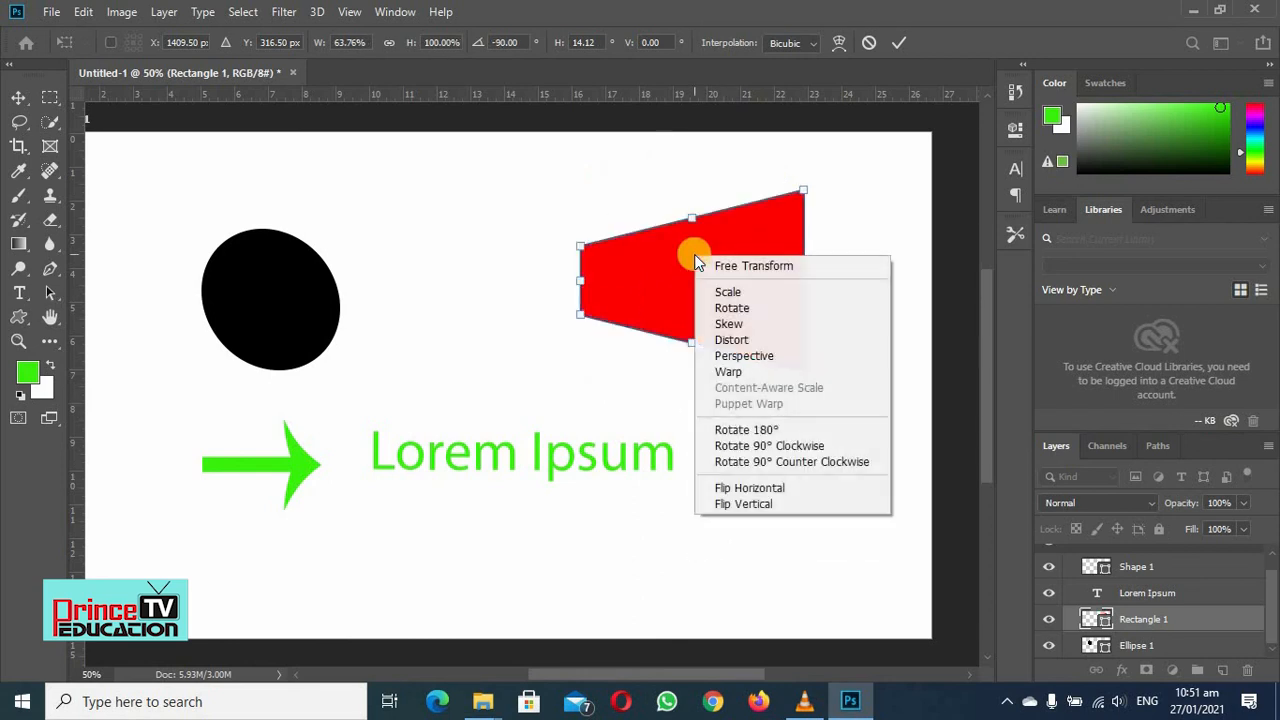
left_click(734, 462)
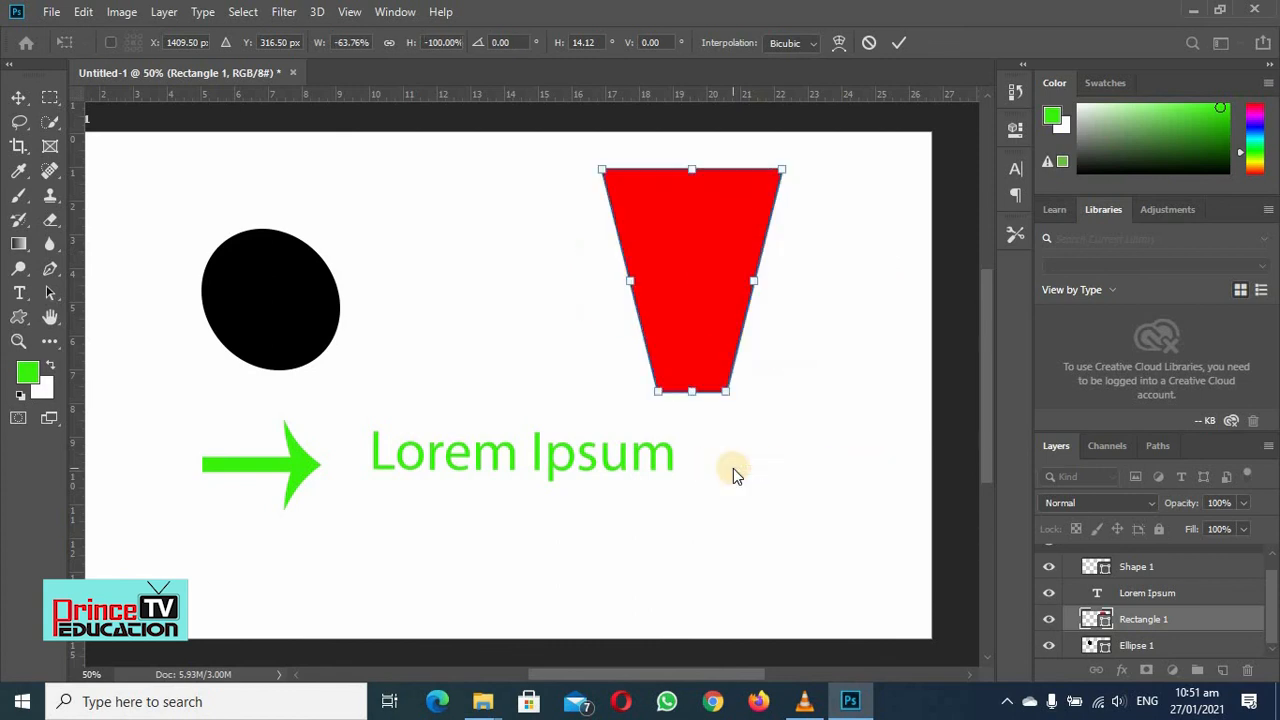
Step: Flip the red trapezoid horizontally and vertically
right_click(689, 306)
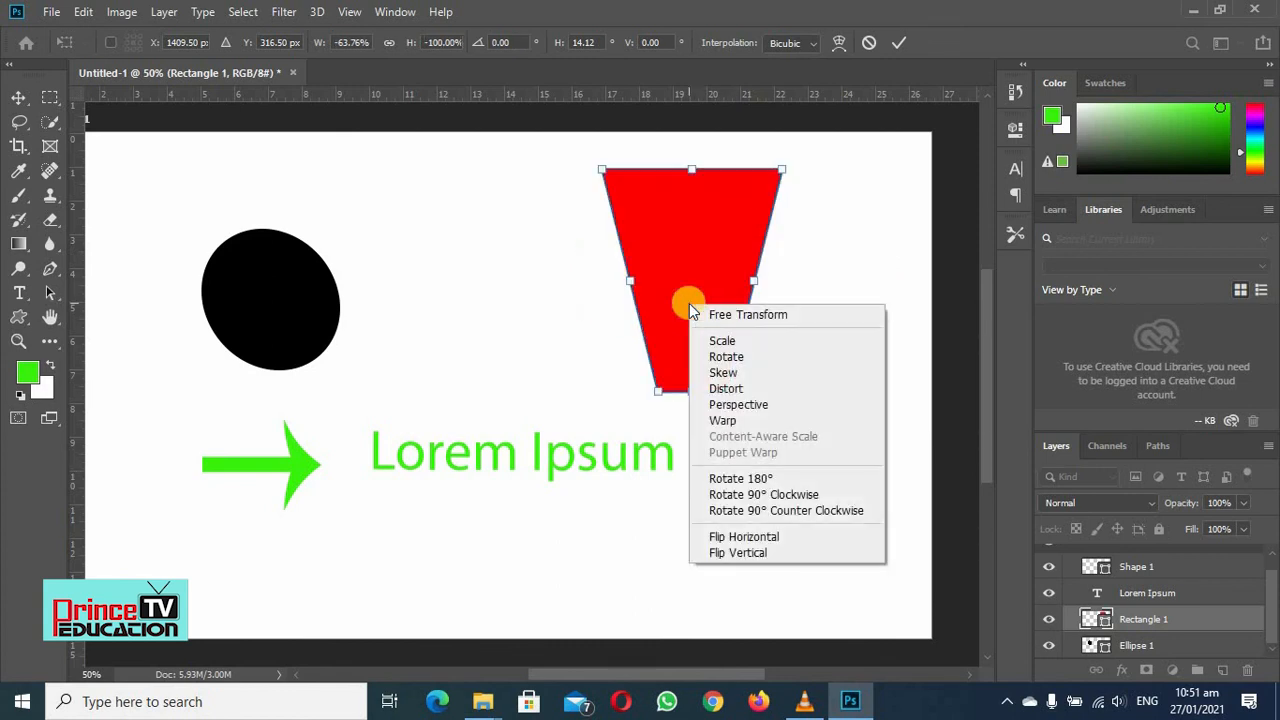
left_click(721, 538)
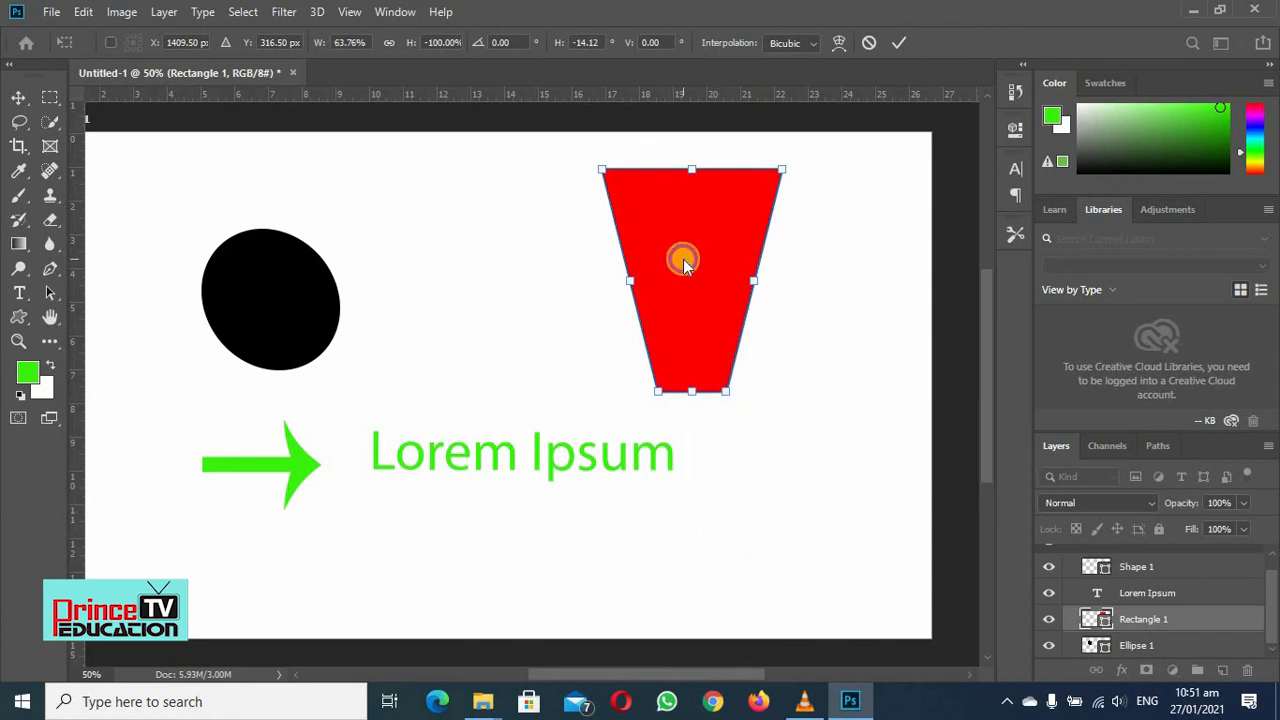
right_click(683, 262)
left_click(728, 512)
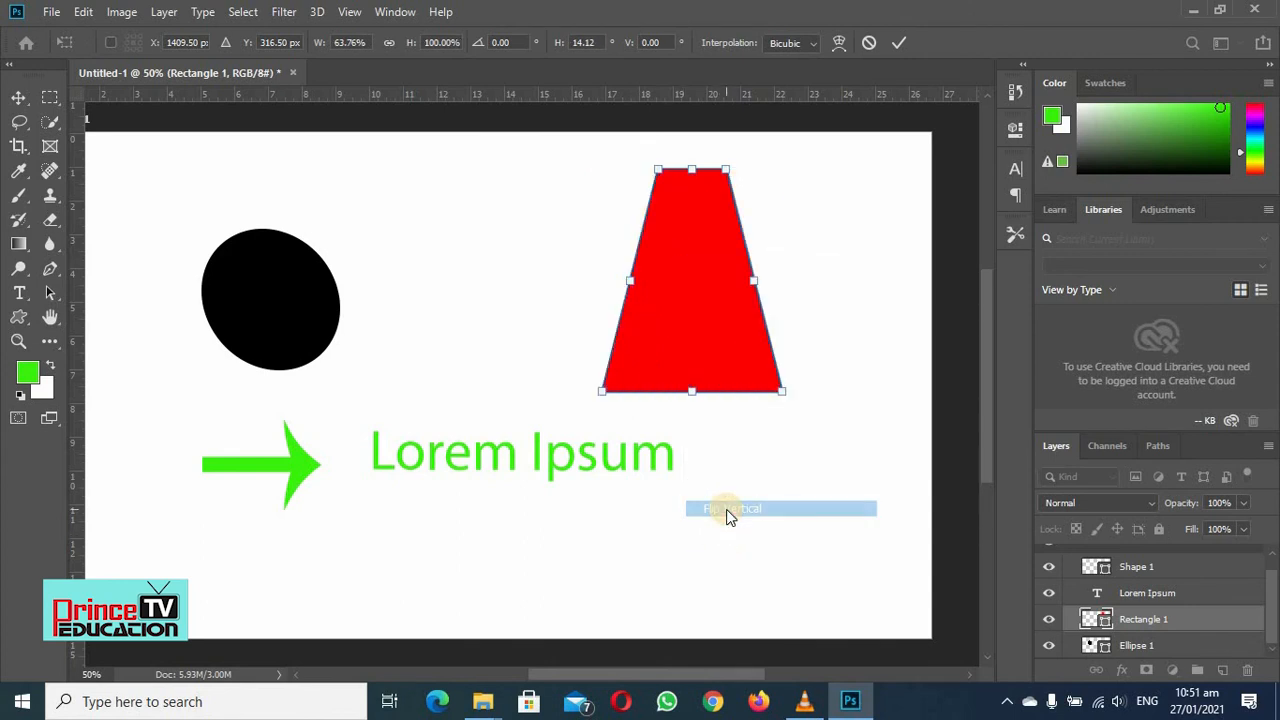